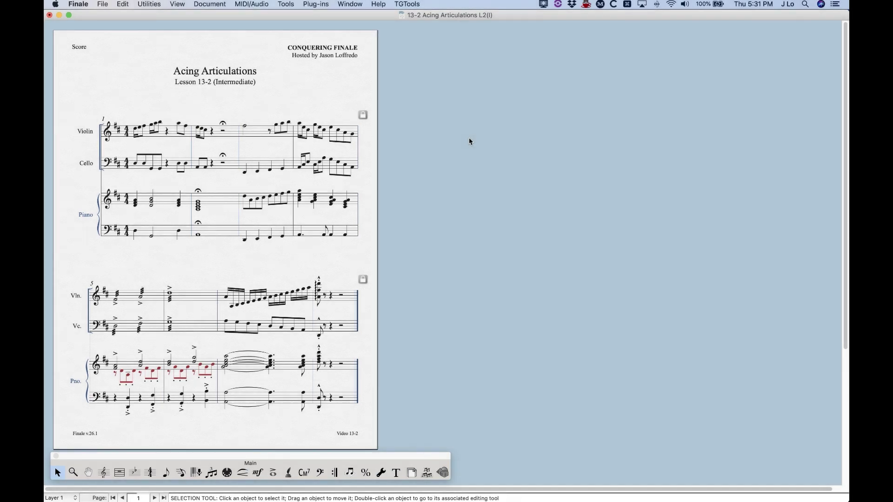
Step: Add a staccato and a tenuto with the Articulation tool to the violin note just before the measure 1 rest
key(super+equal)
key(super+equal)
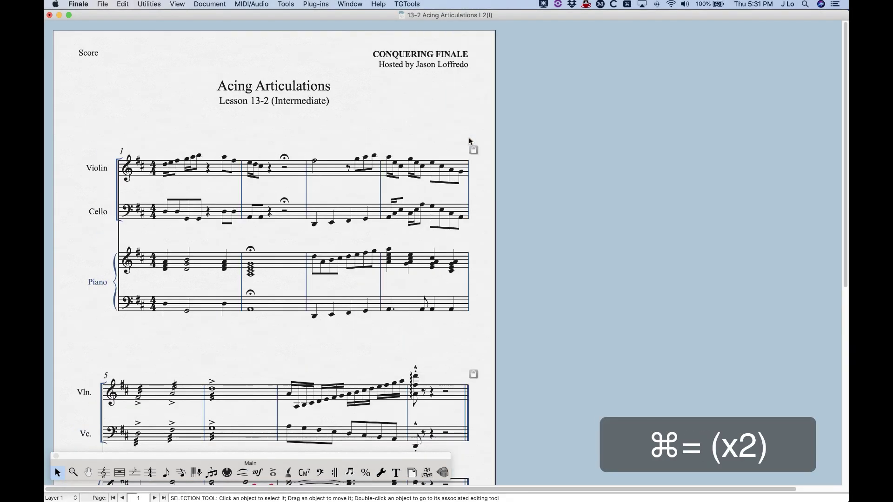
key(super+equal)
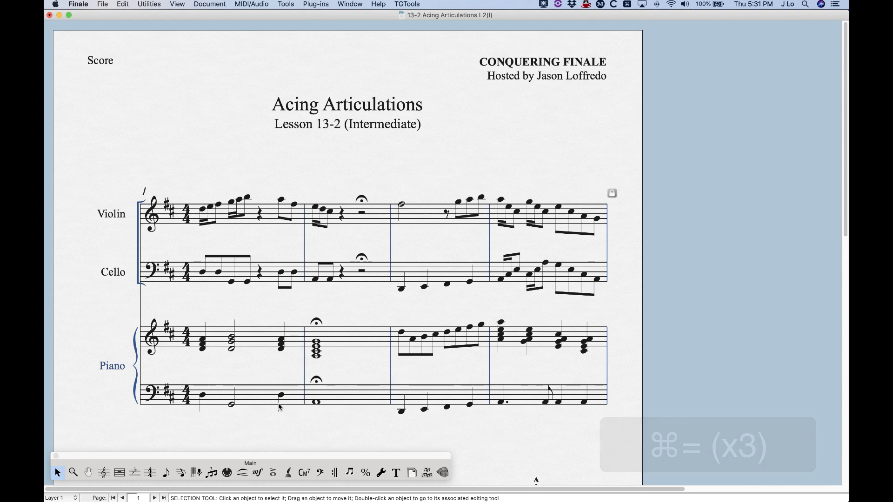
click(273, 473)
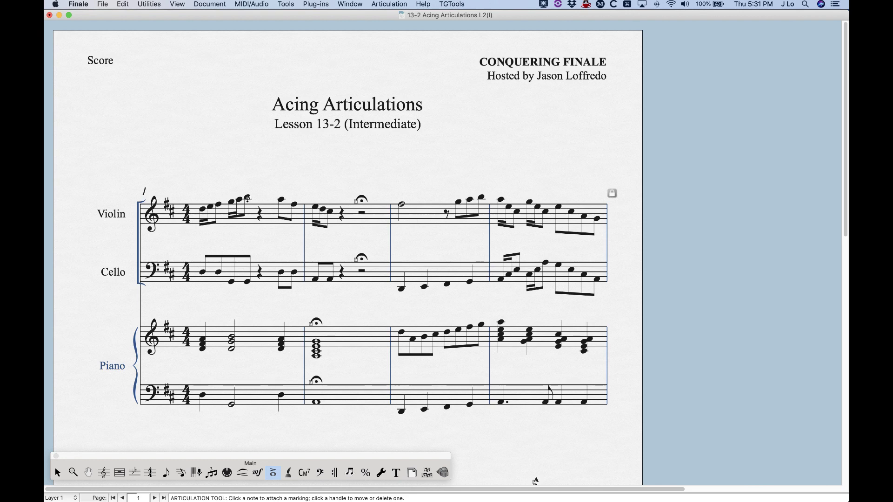
key(s)
click(248, 199)
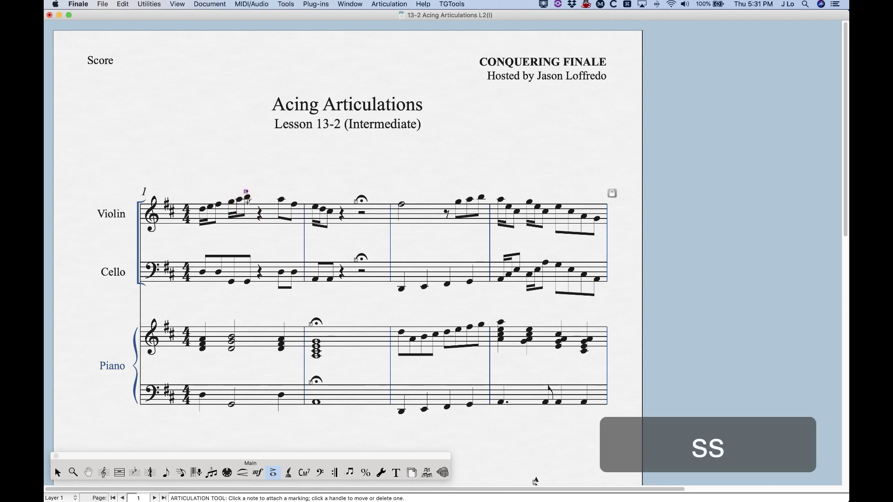
key(e)
key(e)
key(e)
click(248, 199)
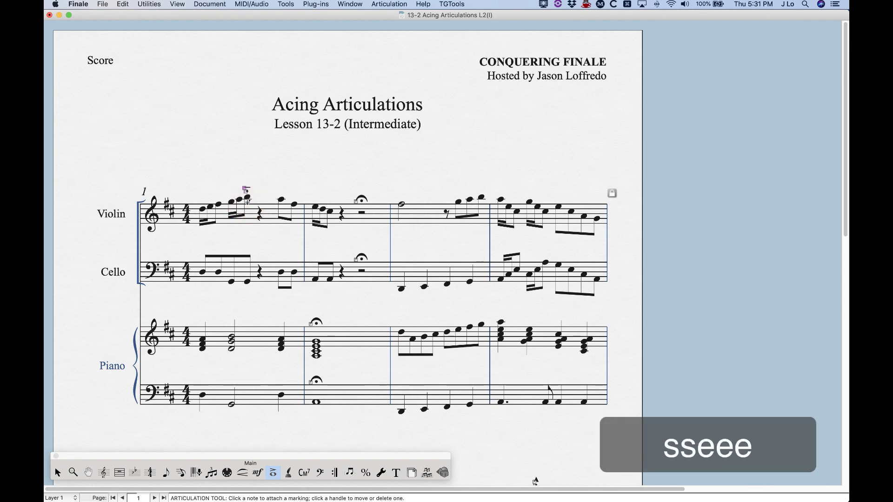
Step: Add an accent and a fermata to the same violin note before the measure 1 rest
key(a)
click(248, 199)
key(f)
click(247, 199)
key(f)
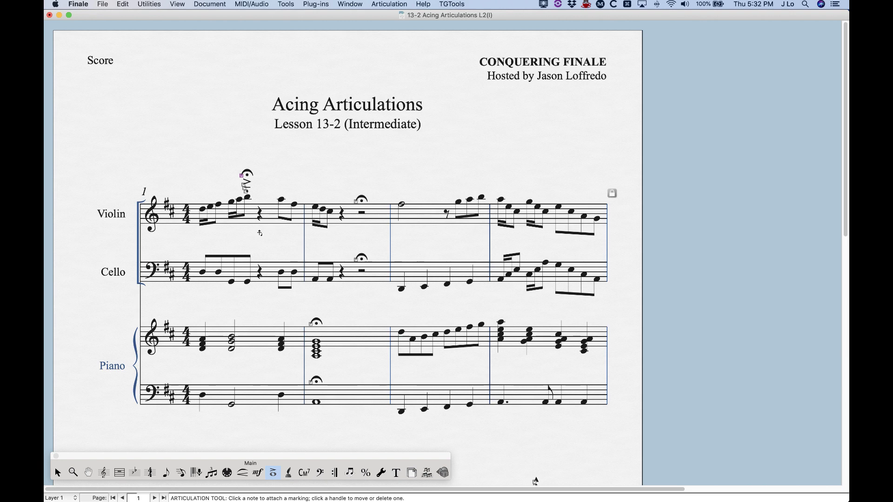
Step: Open the articulation list from the violin note after the measure 1 rest and examine the stacking order of its markings
click(281, 203)
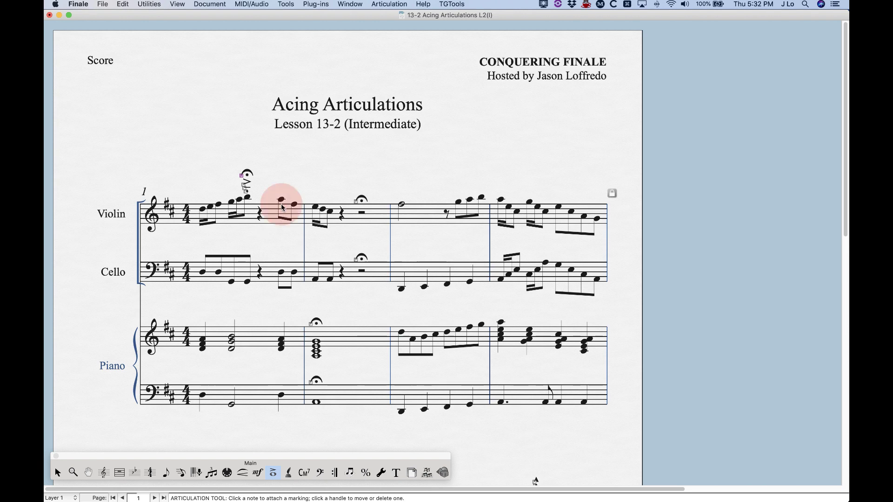
drag(478, 21, 501, 22)
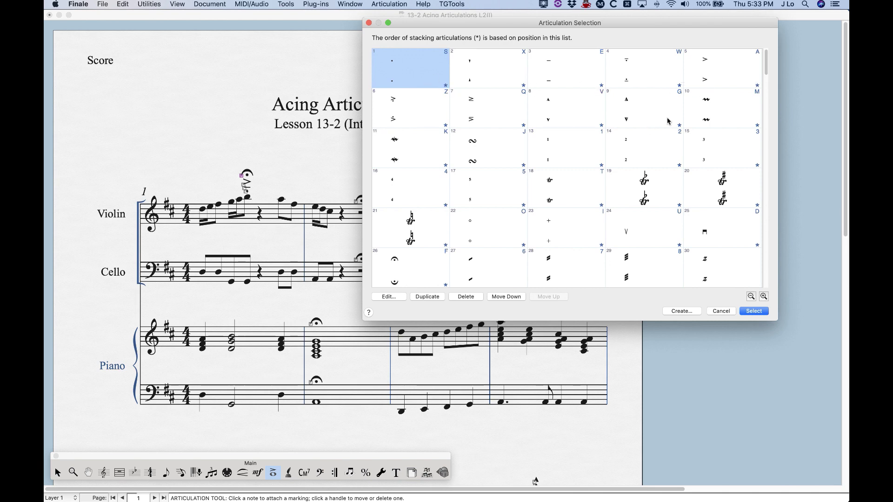
scroll(507, 182, down, 4)
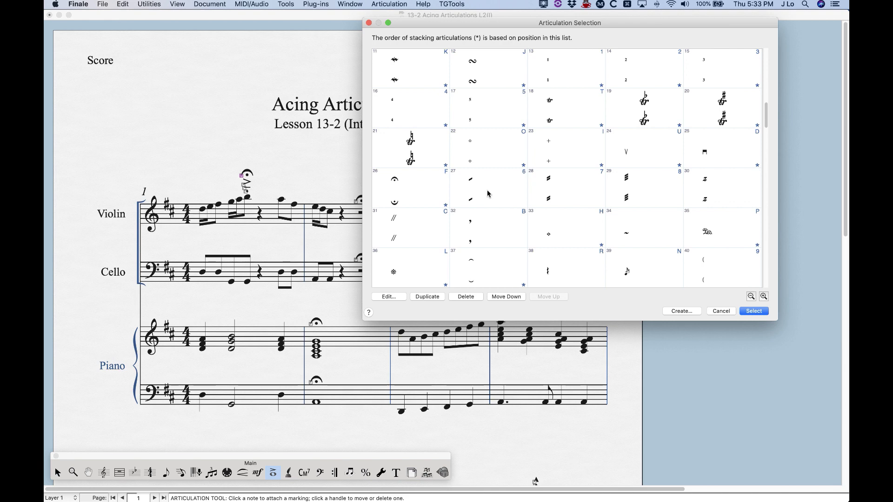
click(492, 190)
click(640, 187)
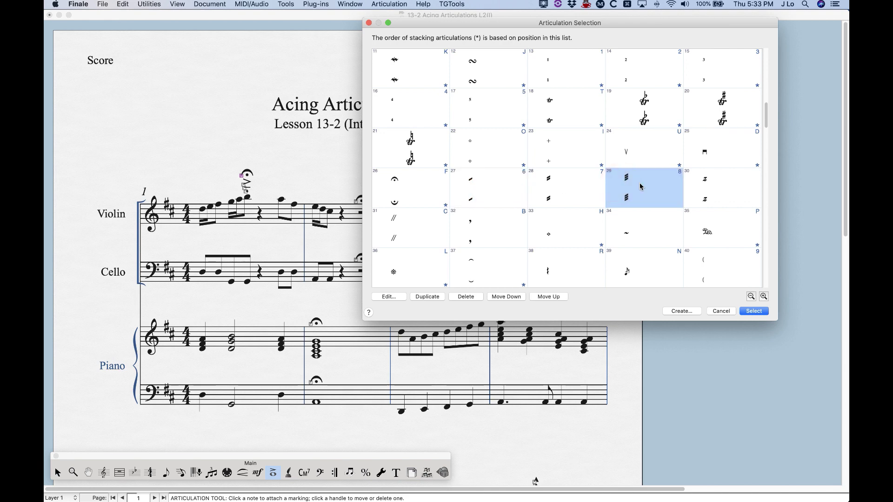
click(419, 237)
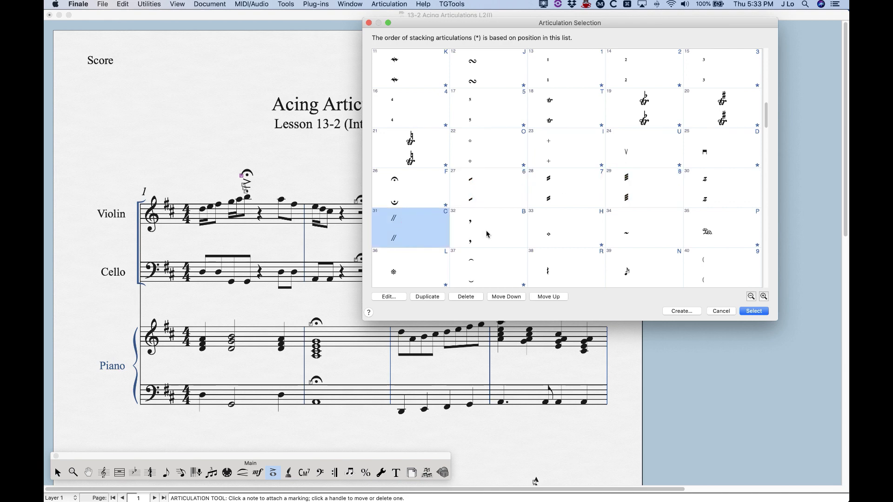
click(487, 234)
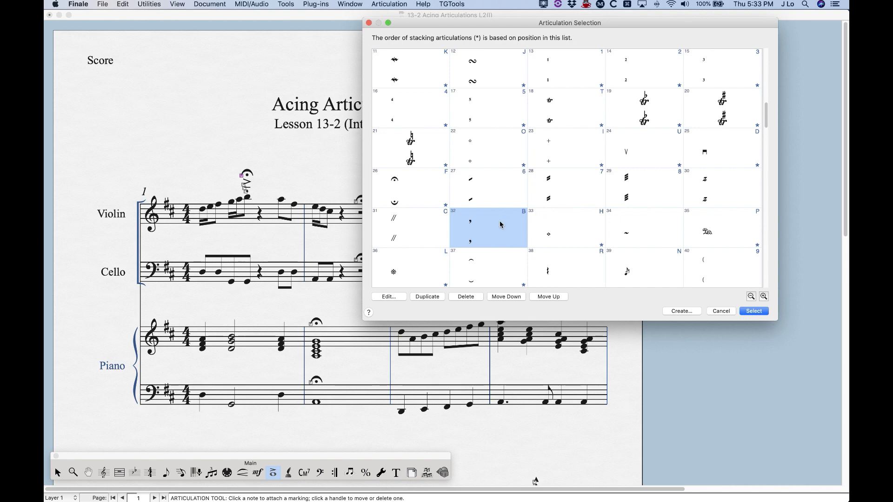
scroll(493, 233, up, 3)
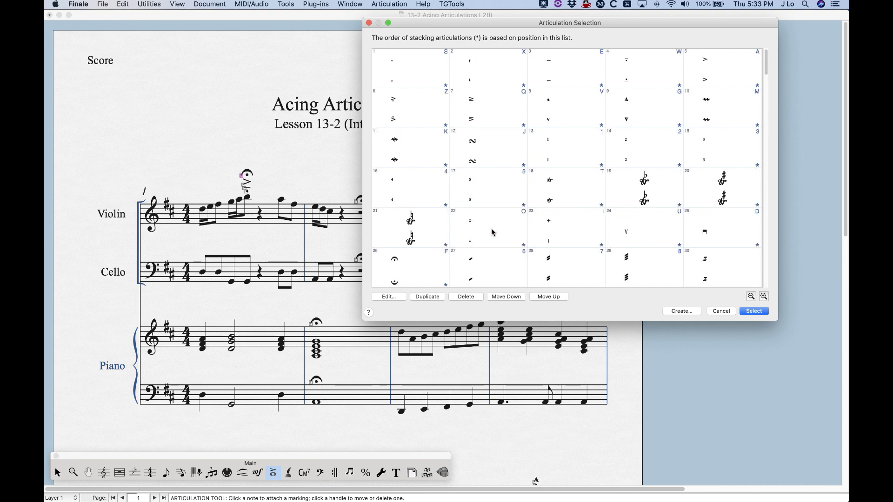
click(433, 72)
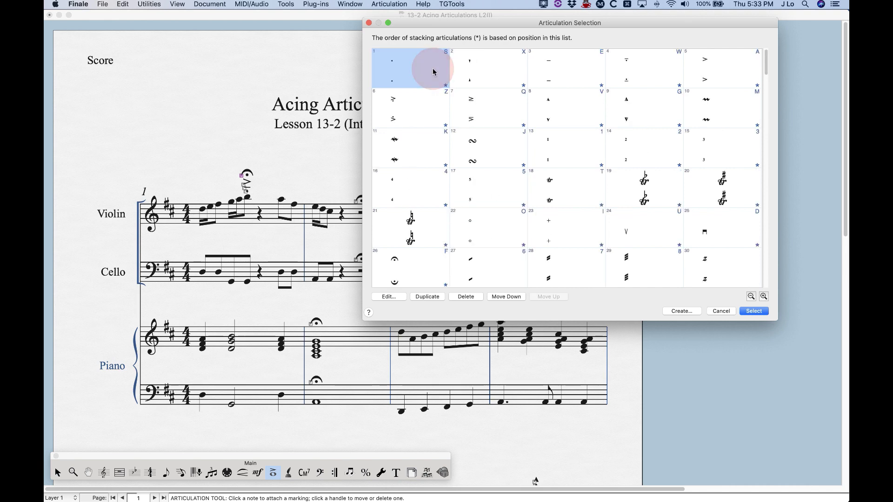
scroll(525, 183, down, 5)
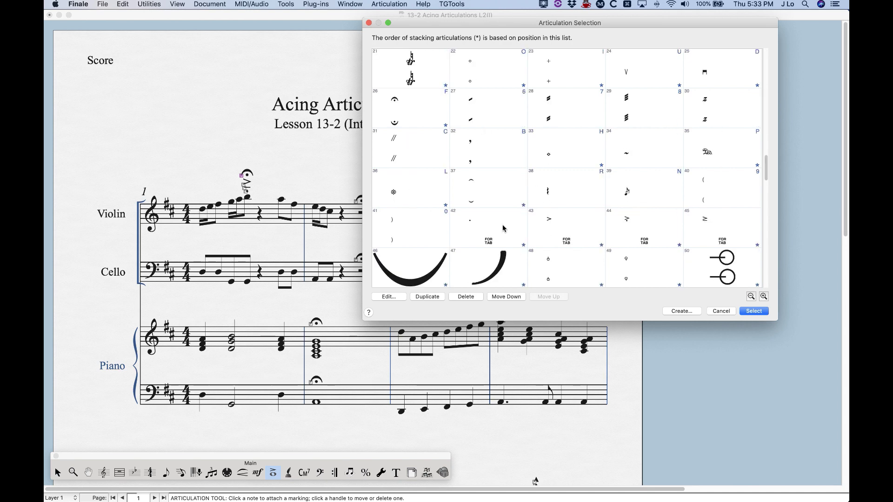
scroll(538, 191, up, 5)
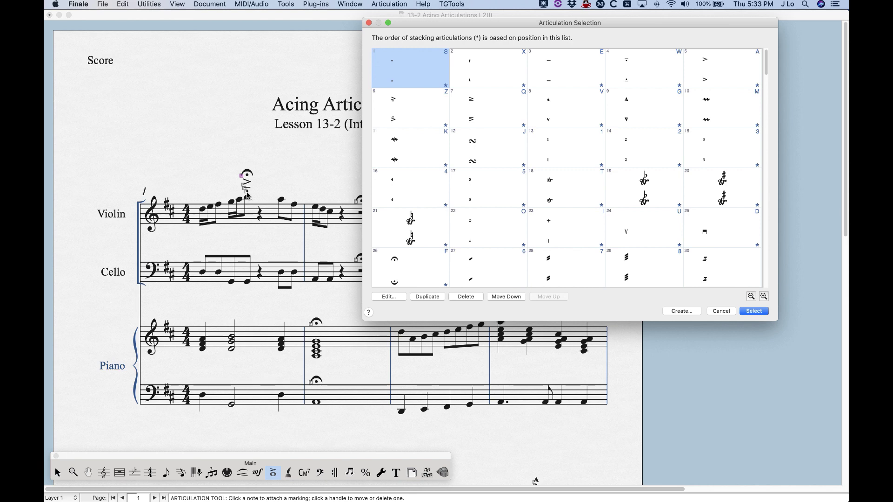
click(553, 69)
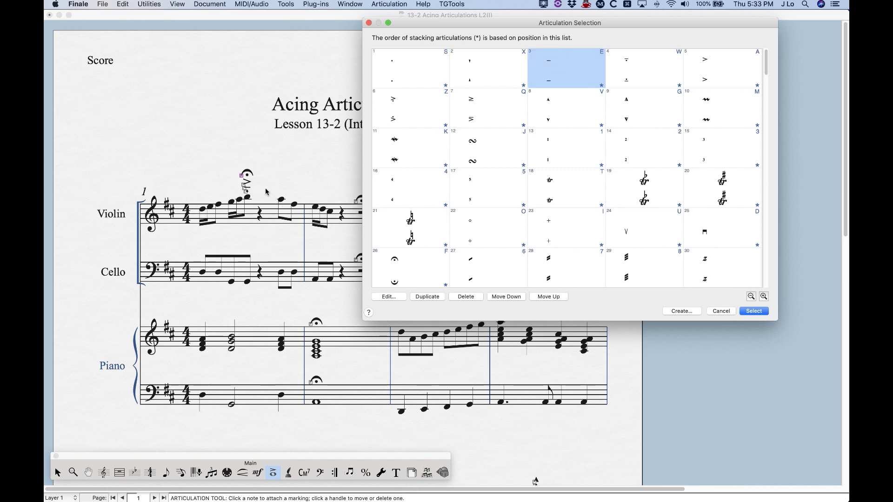
click(722, 64)
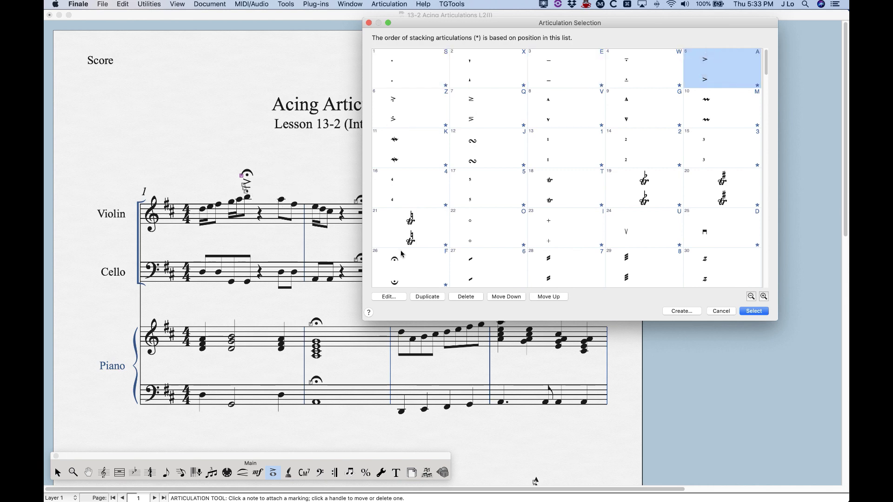
click(405, 266)
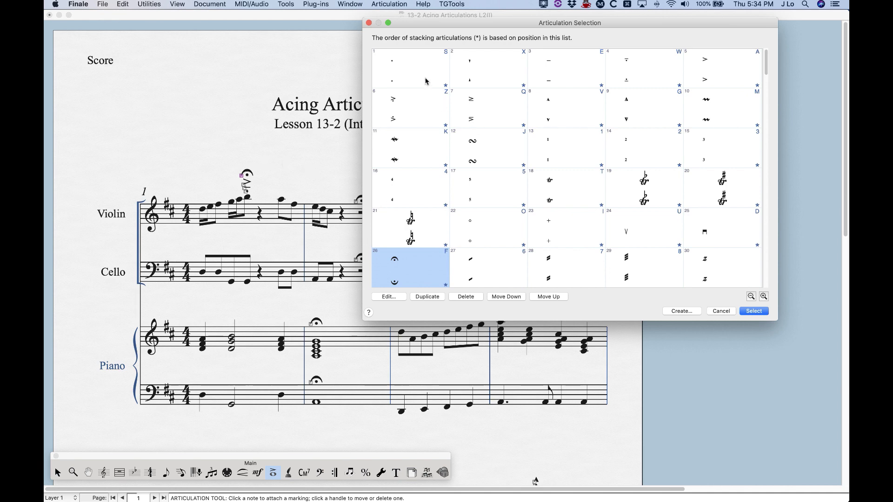
click(426, 81)
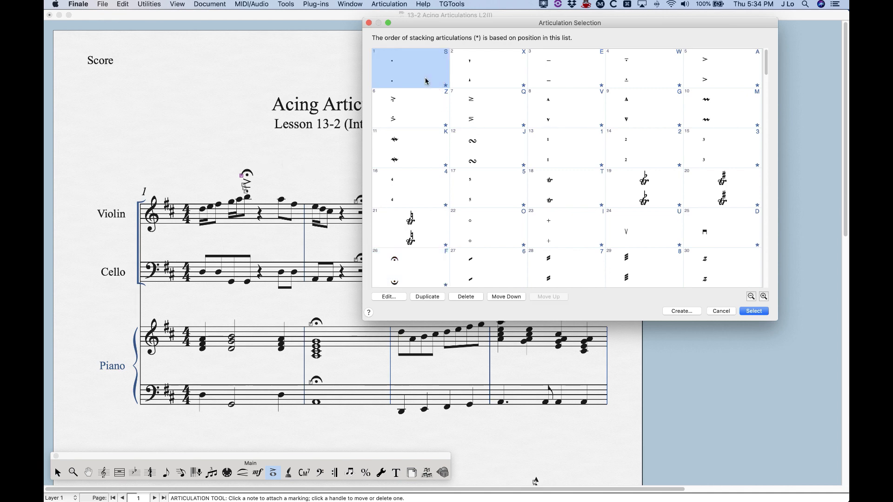
Step: Move the tenuto up two places to the first slot of the articulation list and close the list
click(558, 72)
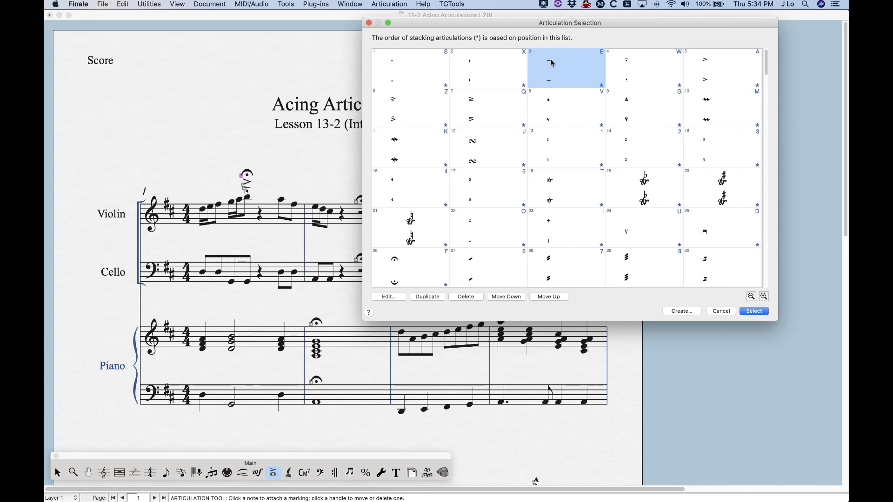
click(546, 300)
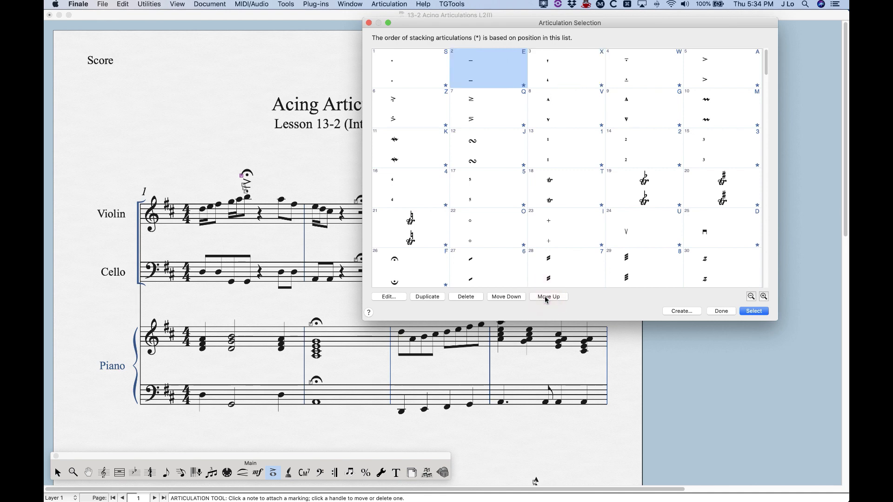
click(547, 299)
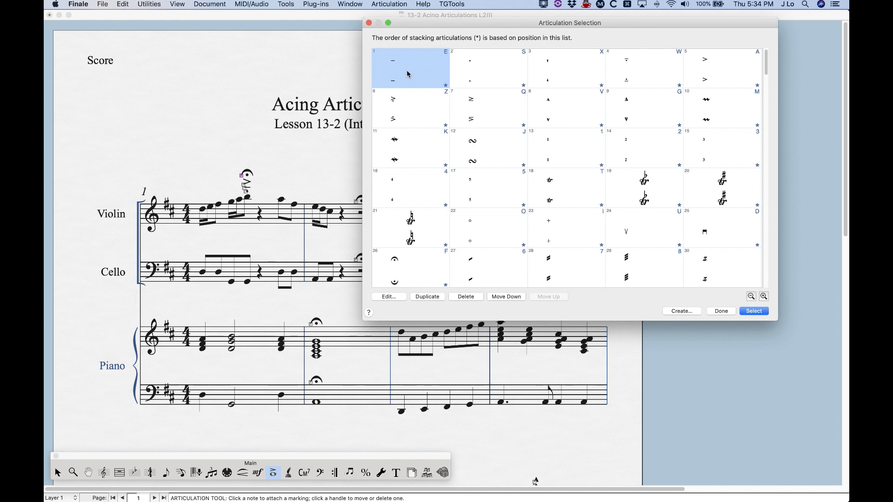
click(722, 311)
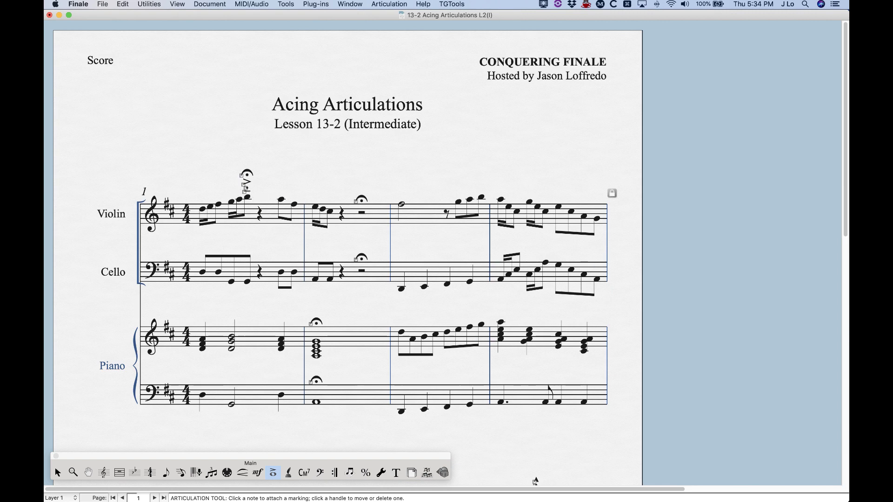
Step: Reopen the articulation list, move the tenuto down two places to the third slot, and close the list
click(281, 204)
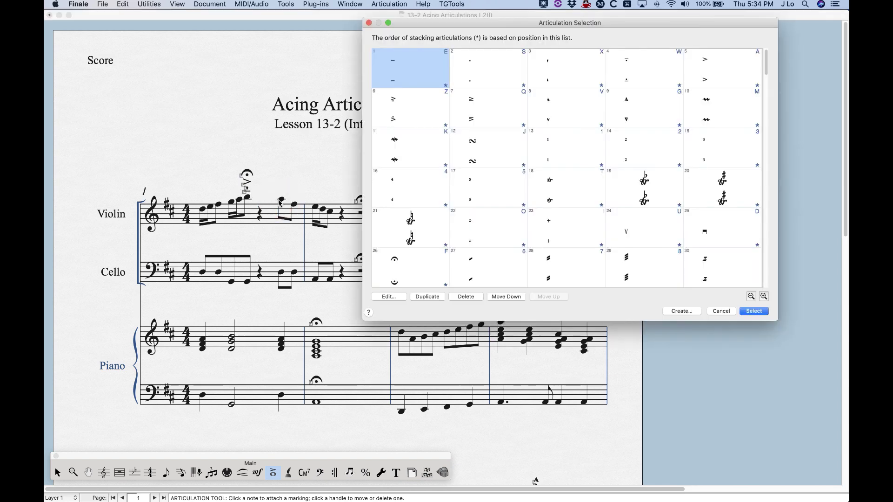
click(507, 297)
click(506, 297)
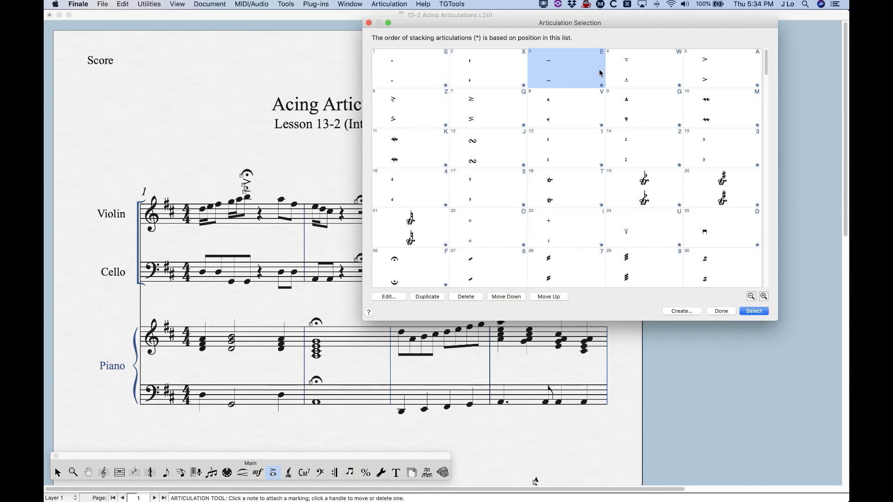
click(723, 311)
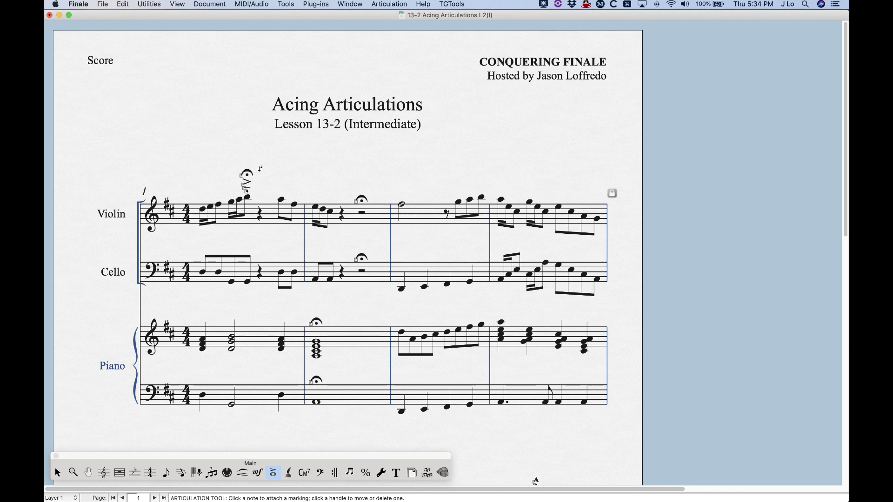
Step: Add a staccato, a tenuto and an accent to the cello note just before the measure 1 rest
key(s)
key(s)
key(s)
click(247, 281)
key(e)
key(e)
click(248, 280)
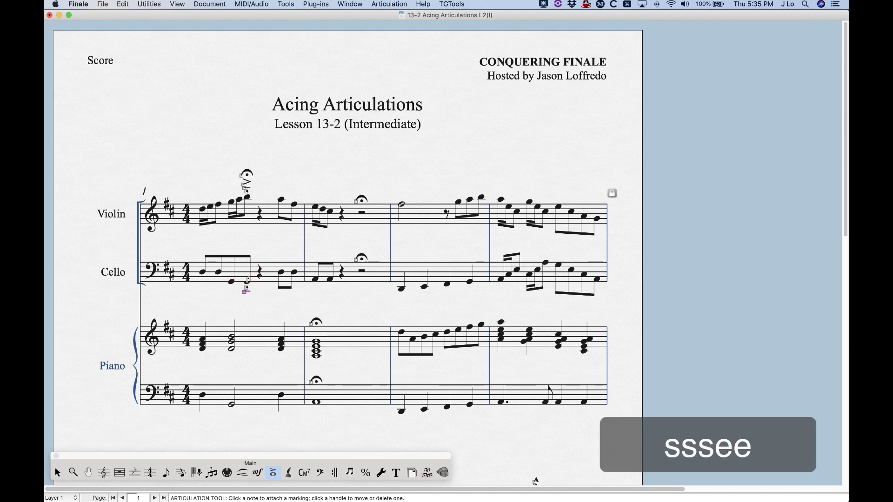
key(a)
click(248, 281)
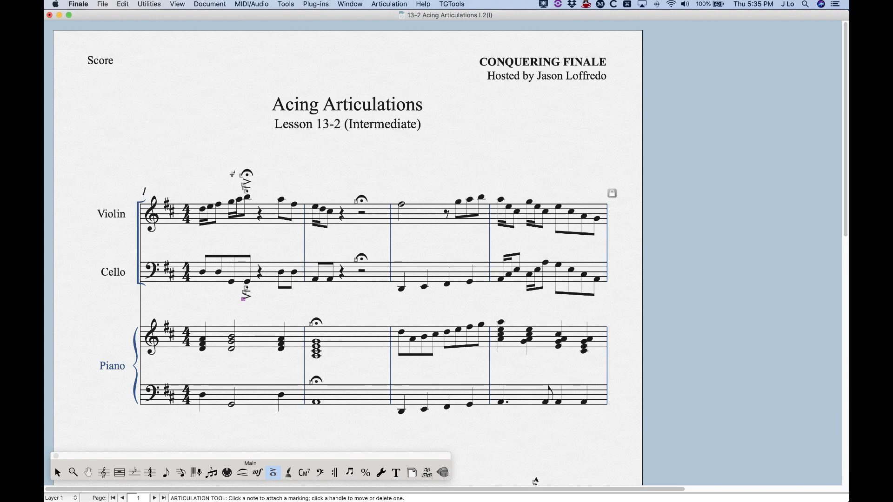
Step: Add a fermata, an accent, a tenuto and a staccato, in that order, to the violin note after the measure 1 rest
key(f)
click(281, 202)
key(a)
click(281, 202)
key(e)
click(281, 201)
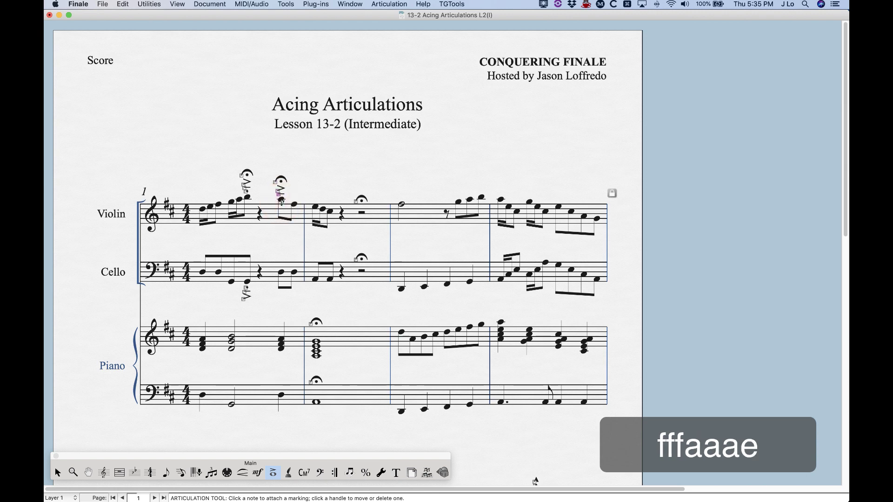
key(shift+s)
click(281, 201)
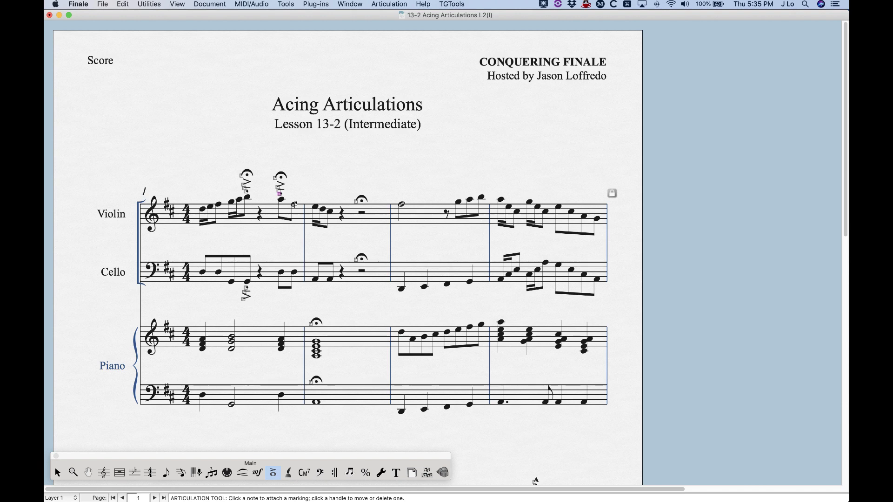
Step: Add a staccato and a tenuto to the last violin note of measure 1
key(s)
click(294, 204)
key(s)
key(s)
key(s)
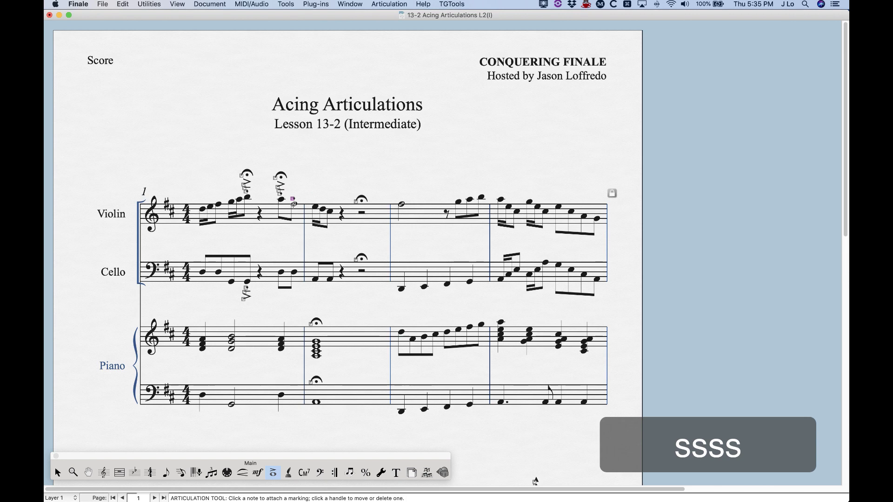
key(e)
click(293, 203)
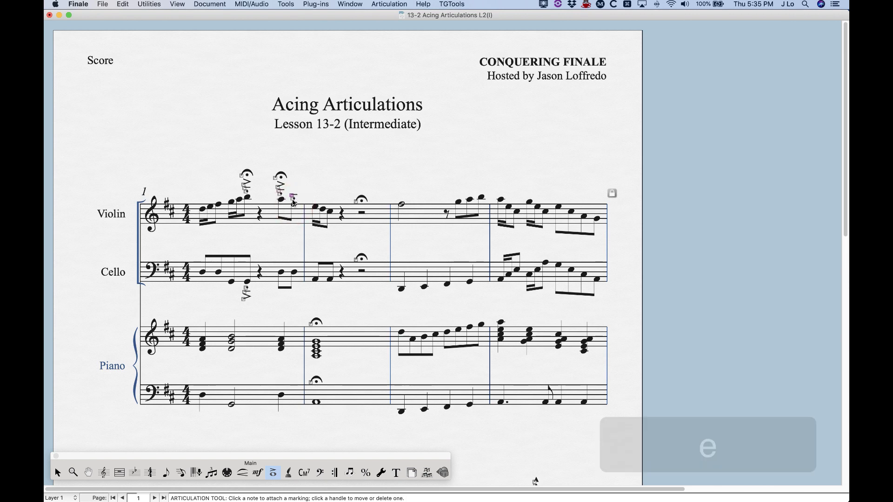
Step: Set Stack to Never for the selected tenuto on the last violin note of measure 1, and undo that change
click(391, 4)
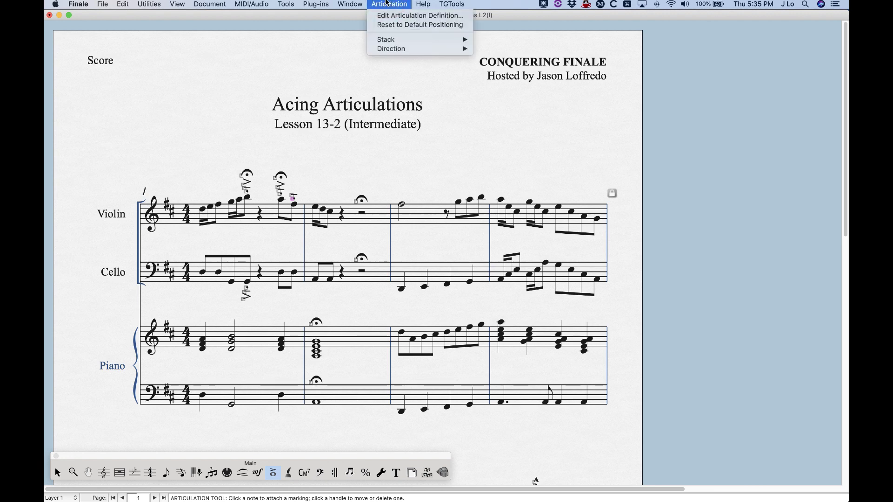
mouse_move(393, 41)
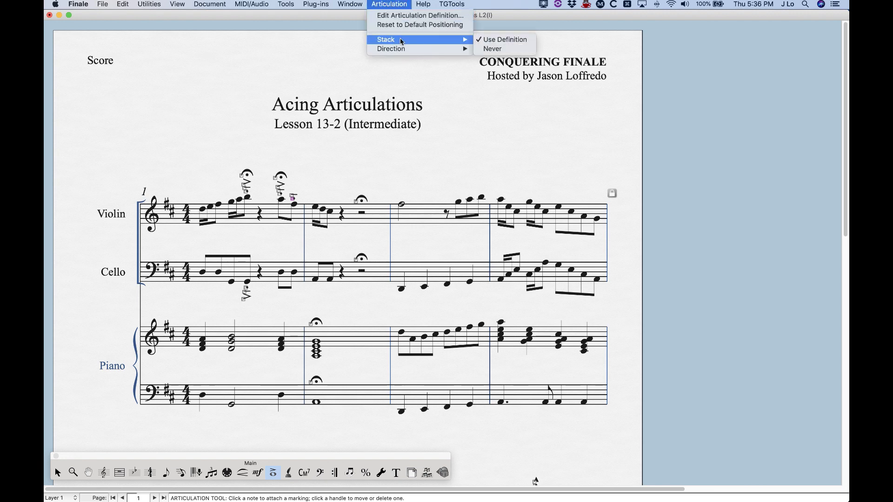
click(506, 51)
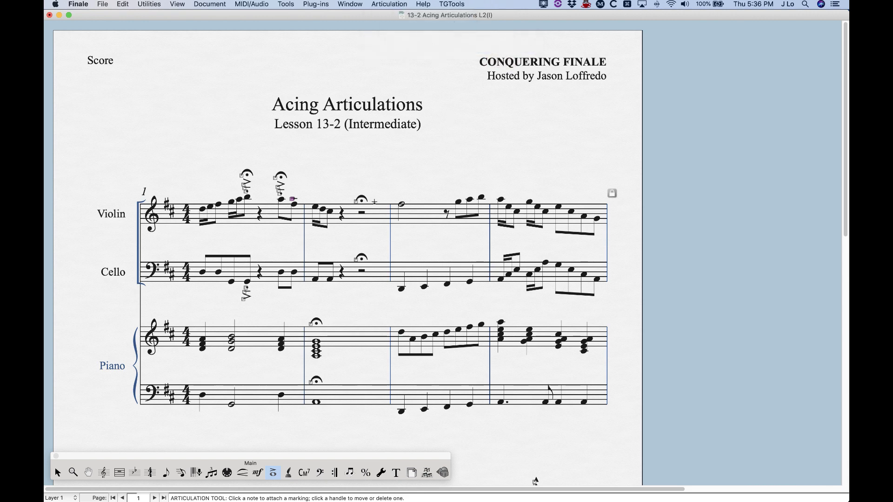
click(57, 472)
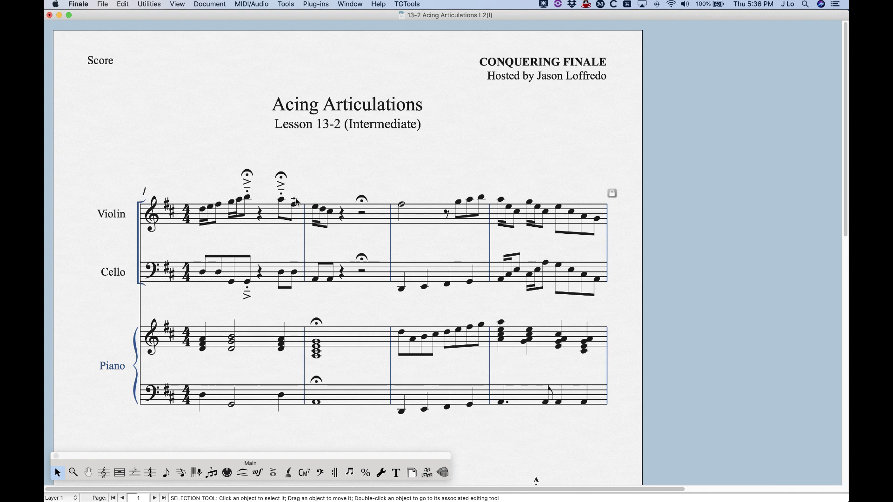
key(super+z)
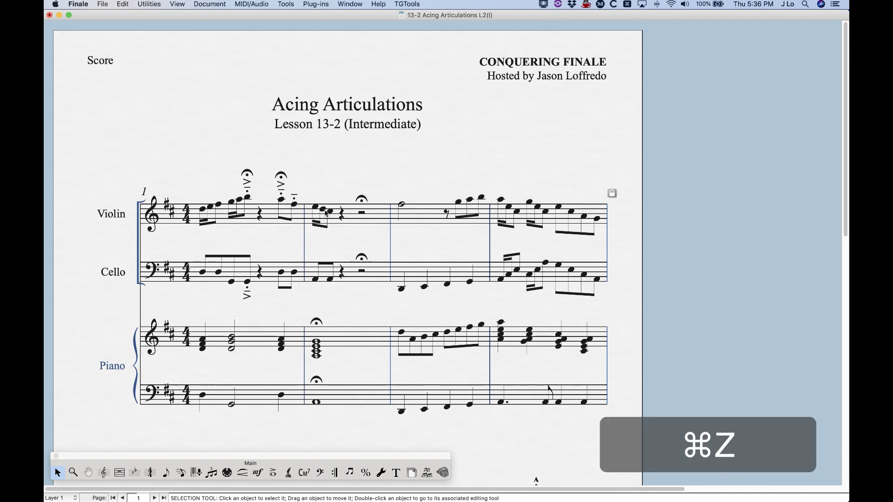
Step: With the Articulation tool, set Stack to Never for the tenuto on the last violin note of measure 1
click(274, 474)
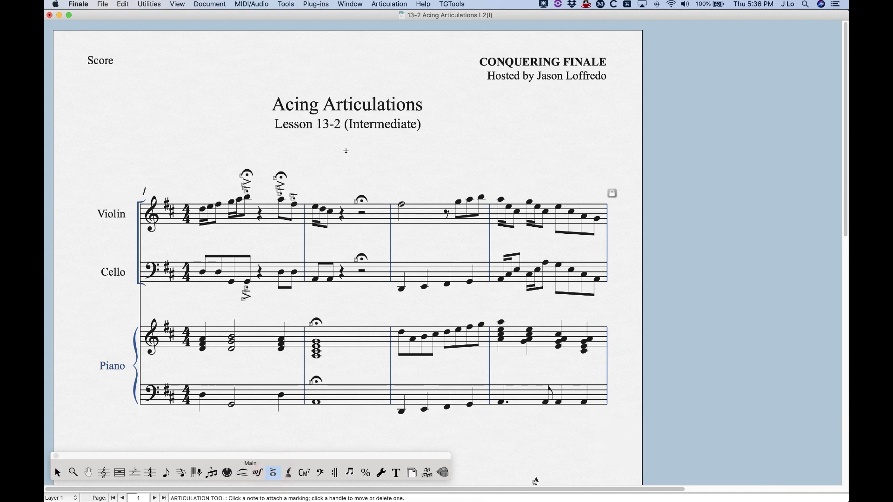
right_click(293, 200)
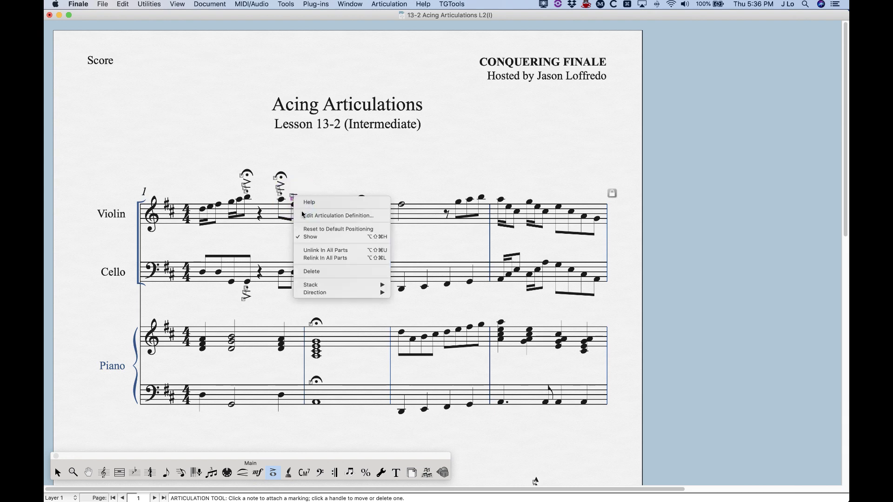
mouse_move(324, 286)
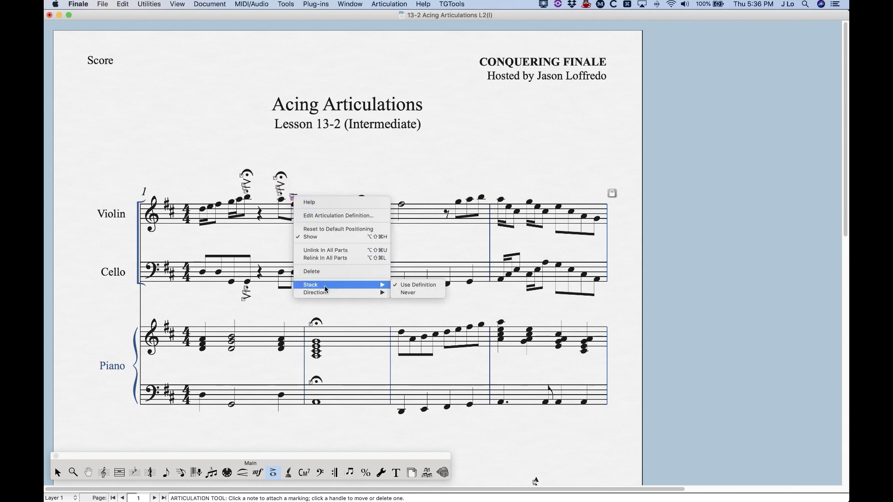
click(408, 293)
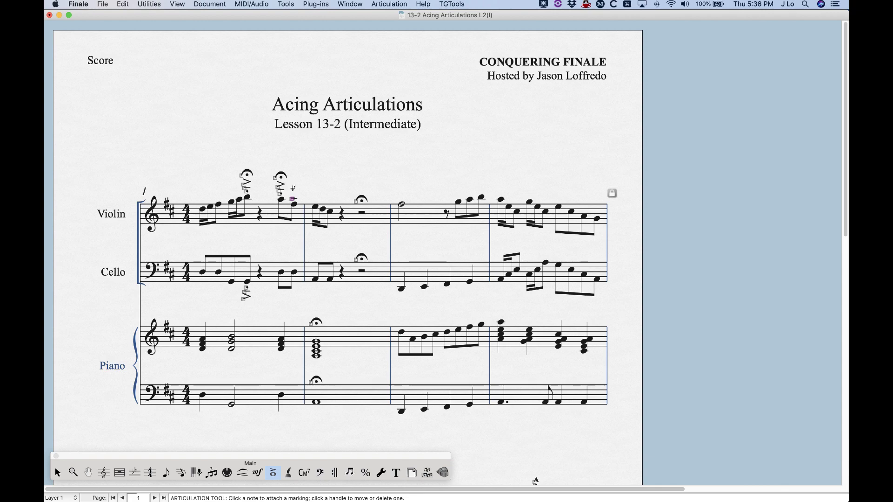
Step: Shift the accent above the violin's whole note in measure 6, first freely and also constrained to a single direction, and leave it selected
scroll(282, 218, down, 10)
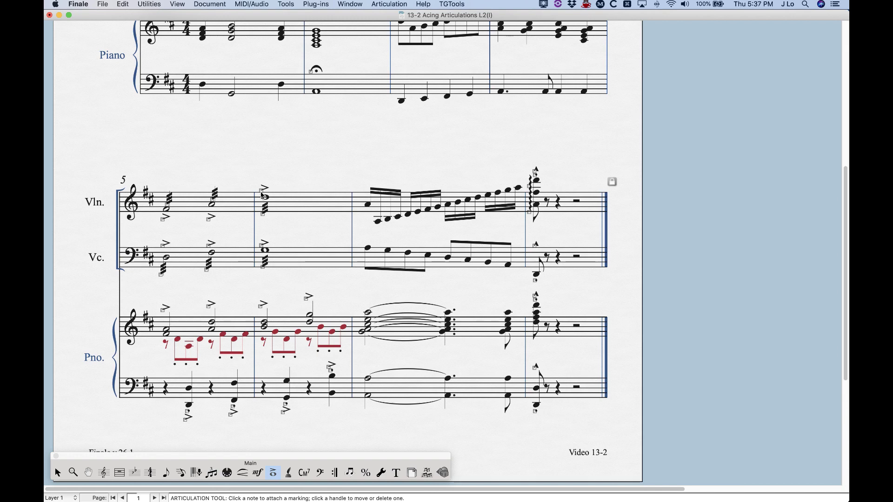
drag(260, 191, 262, 191)
key(shift)
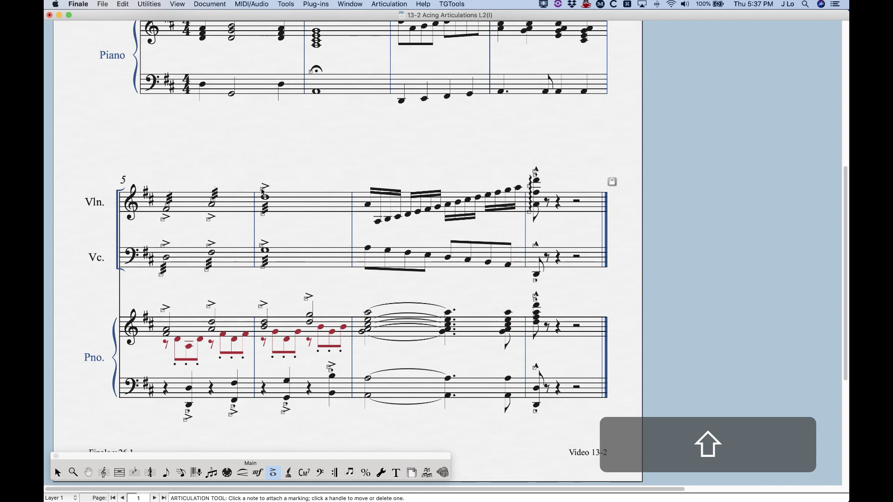
shift+click(261, 186)
click(262, 183)
click(262, 184)
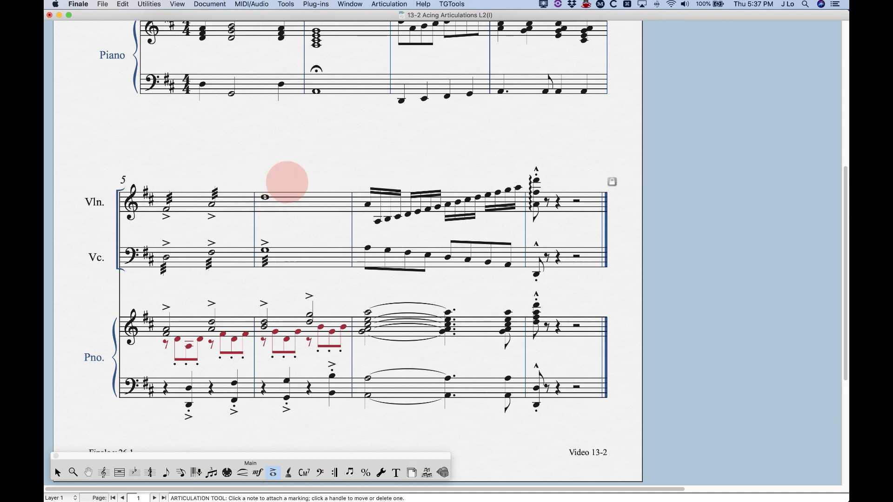
click(262, 186)
click(263, 184)
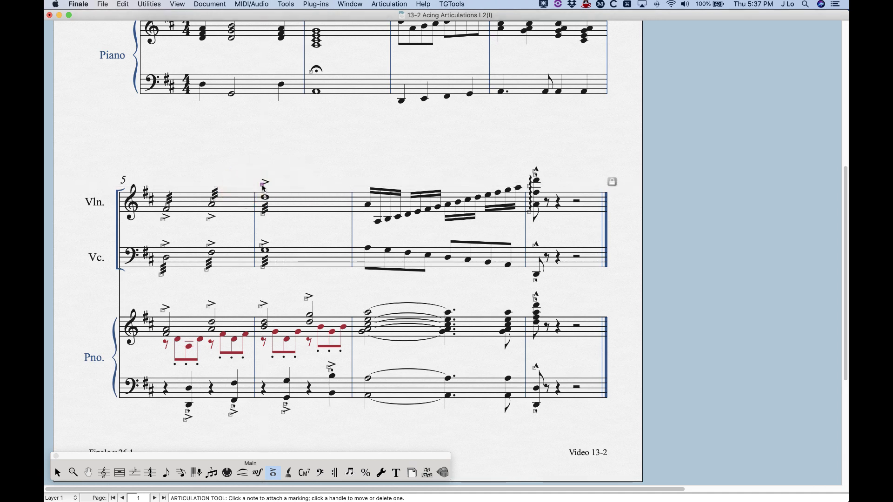
mouse_move(262, 185)
mouse_down()
mouse_move(290, 186)
mouse_move(243, 185)
mouse_move(266, 187)
mouse_up()
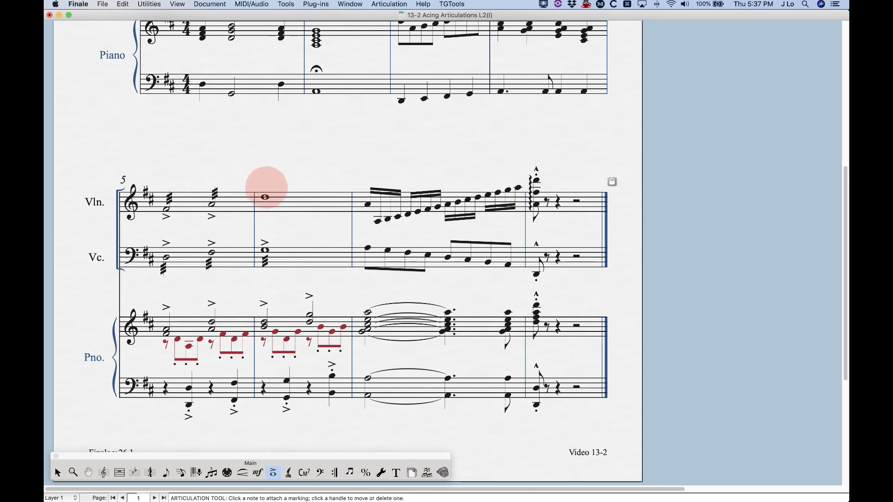
click(261, 184)
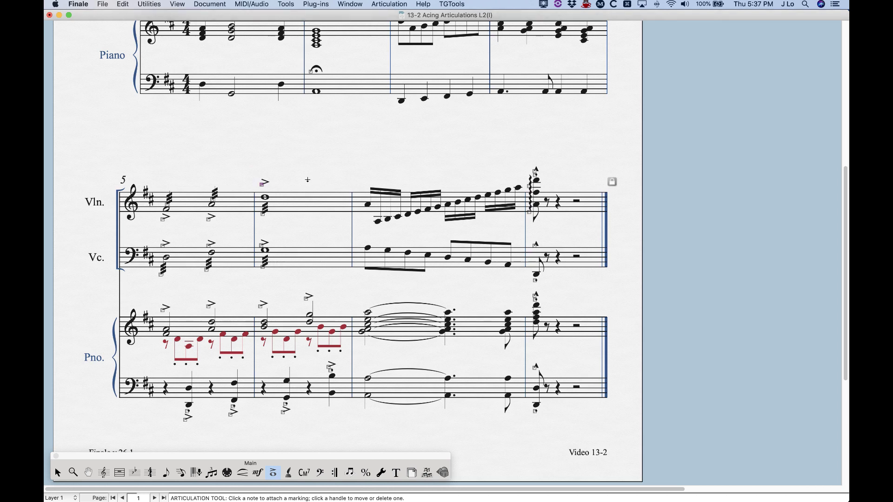
Step: Nudge the selected accent above the measure 6 violin note in small increments down, up and sideways, keeping it just above the note
key(Down)
key(Down)
key(Down)
key(Down)
key(Down)
key(Down)
key(Down)
key(Down)
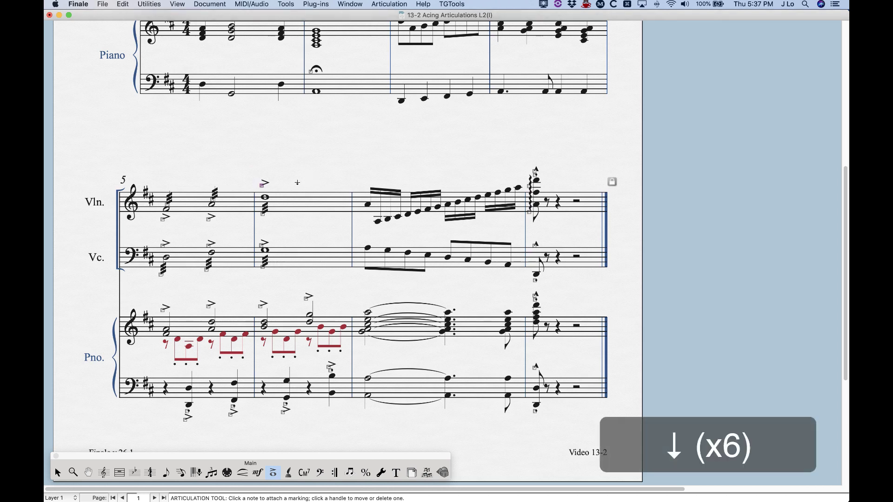
key(Right)
key(Right)
key(Left)
key(Left)
key(Up)
key(Up)
key(Up)
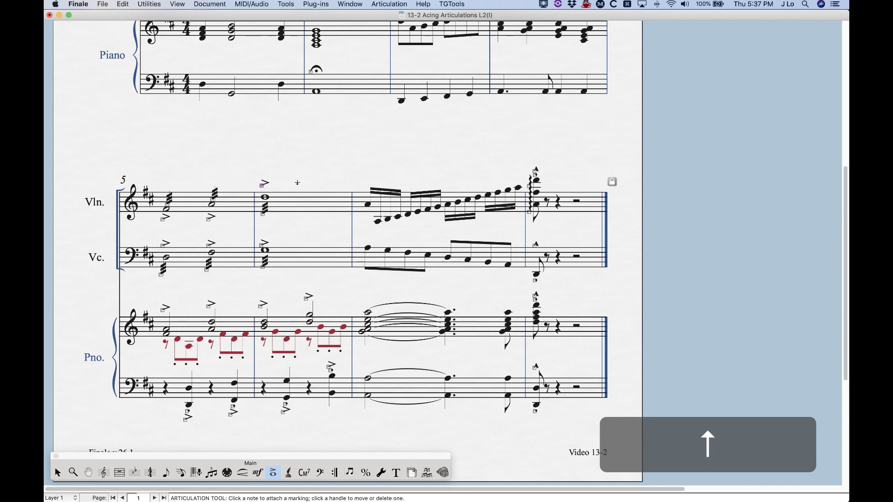
key(Right)
key(Right)
key(Right)
key(Right)
key(Down)
key(Down)
key(Down)
key(Down)
key(Down)
key(Down)
key(Down)
key(Down)
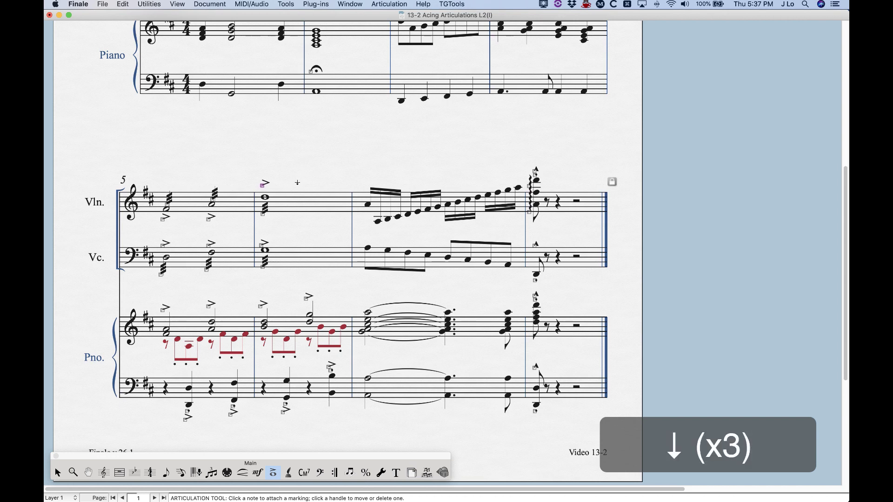
key(Left)
key(Left)
key(Down)
key(Down)
key(Down)
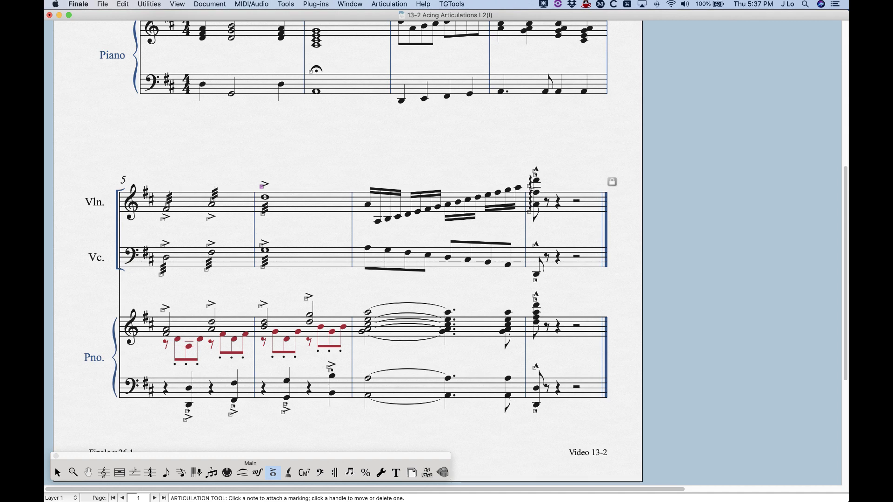
Step: Adjust the upper and lower ends of the roll beside the violin chord in the final measure
click(529, 186)
click(528, 186)
drag(529, 187, 529, 181)
mouse_move(546, 181)
mouse_down()
mouse_move(528, 188)
mouse_move(529, 217)
mouse_move(530, 204)
mouse_up()
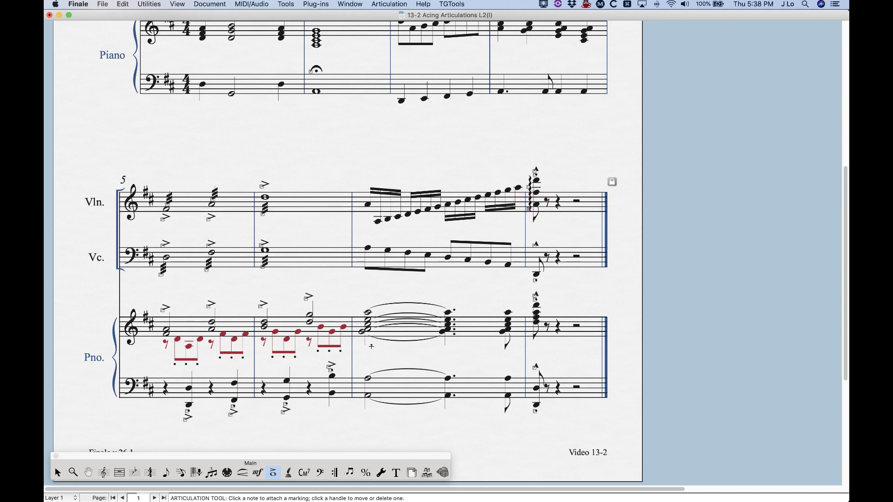
Step: Add a roll to the piano's treble chord at the start of measure 7 and extend it down through the bass staff
key(r)
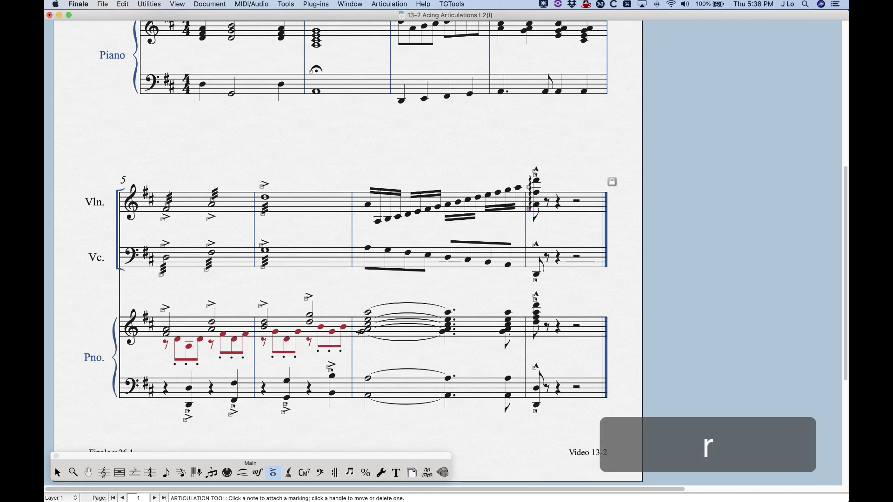
click(362, 332)
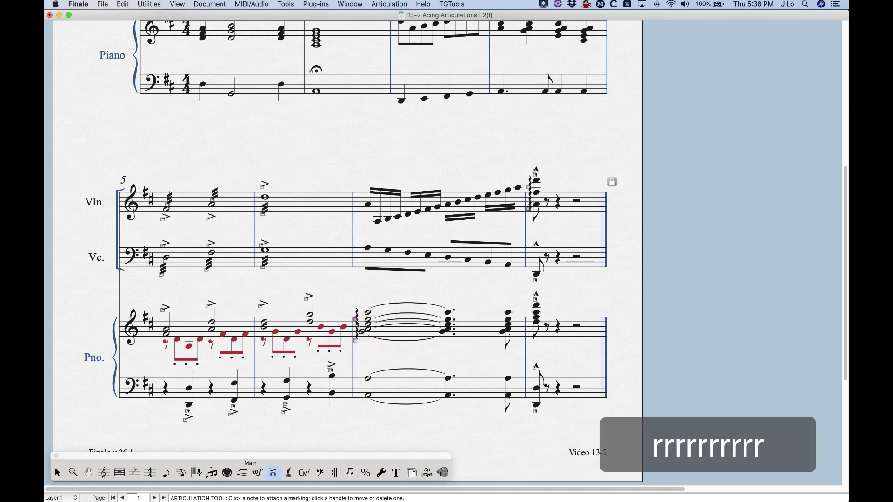
click(356, 340)
drag(356, 341, 359, 408)
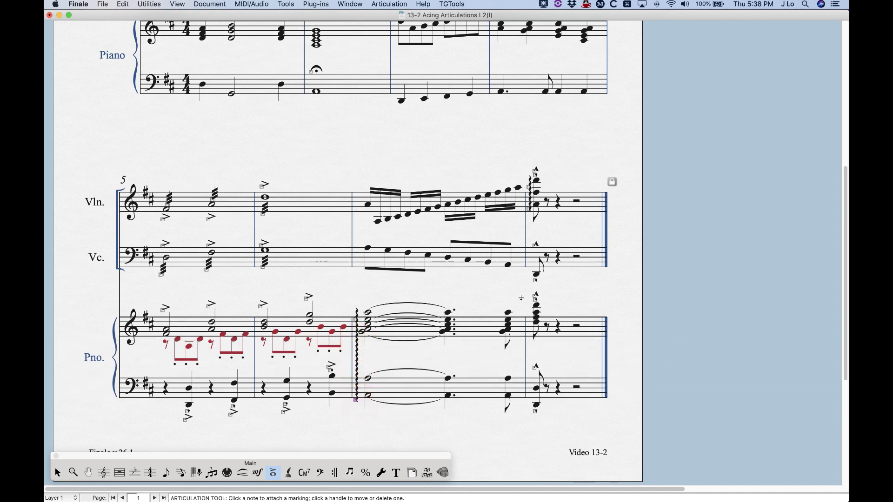
click(488, 304)
Step: With the Staff tool, lower the piano's bass staff slightly in the second system, and return to the Selection tool
click(103, 472)
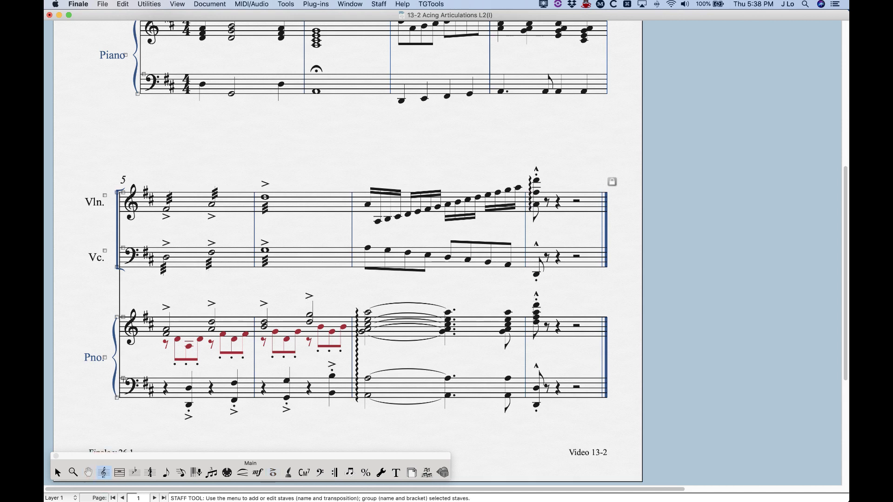
mouse_move(123, 379)
mouse_down()
mouse_move(129, 407)
mouse_move(130, 381)
mouse_up()
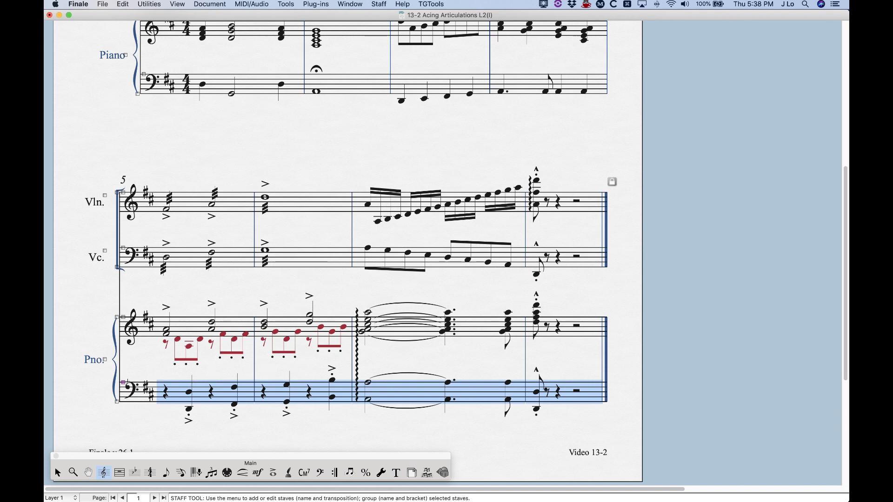
mouse_move(122, 382)
mouse_down()
mouse_move(123, 374)
mouse_move(124, 382)
mouse_up()
click(384, 355)
key(Escape)
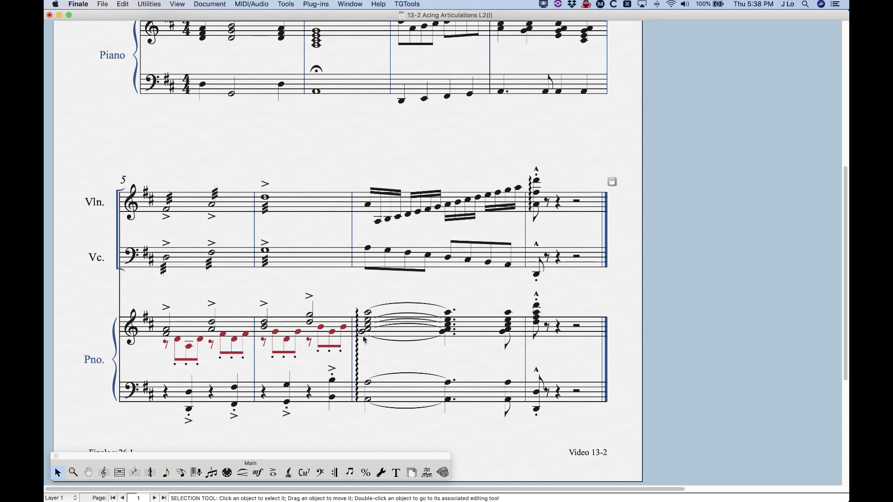
Step: Move the violin's tremolo marks and accents in measure 5 and its accent in measure 6 slightly away from their current positions
drag(216, 196, 219, 192)
click(273, 473)
click(162, 201)
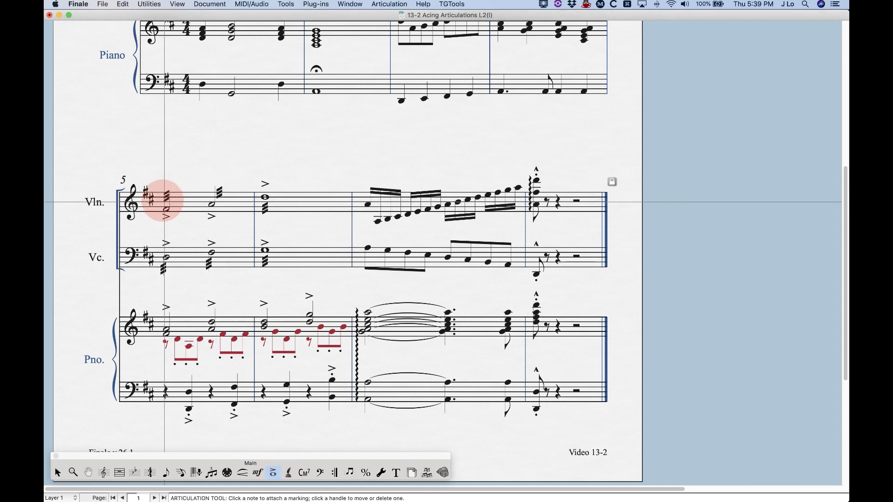
drag(163, 219, 215, 221)
drag(262, 188, 265, 186)
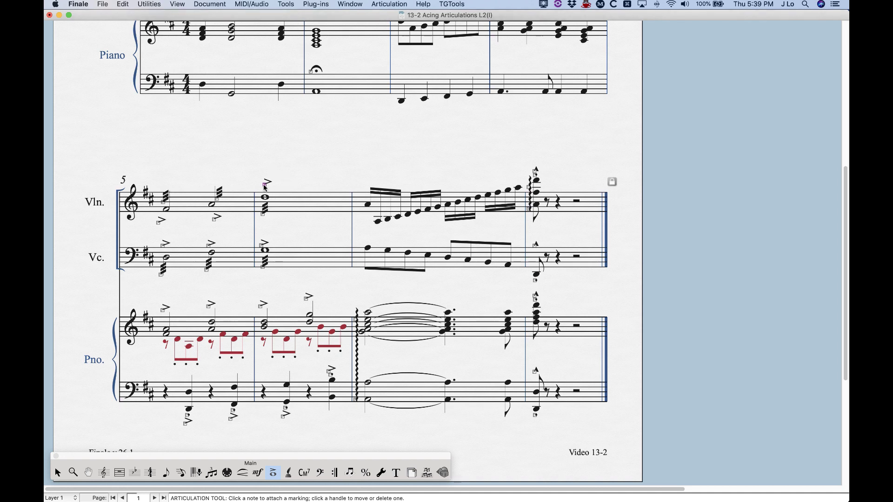
Step: Reset the measure 6 violin accent to its default positioning twice, undoing the reset each time
right_click(264, 187)
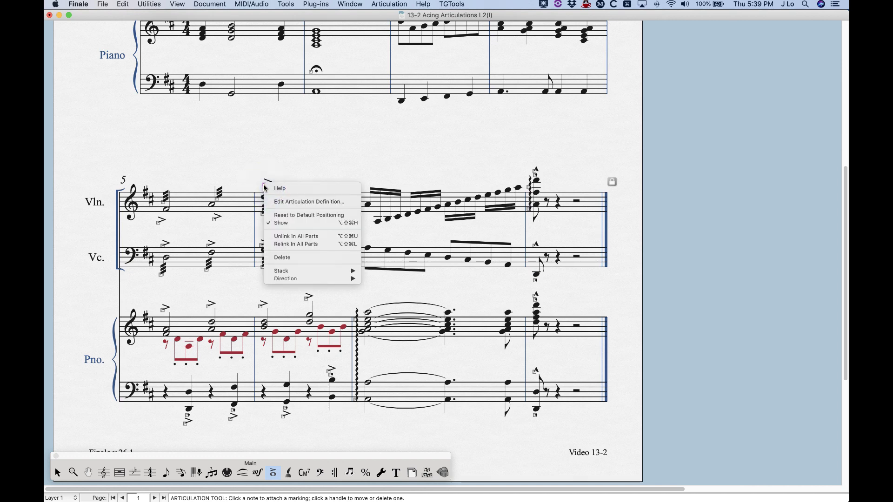
click(296, 216)
key(super+z)
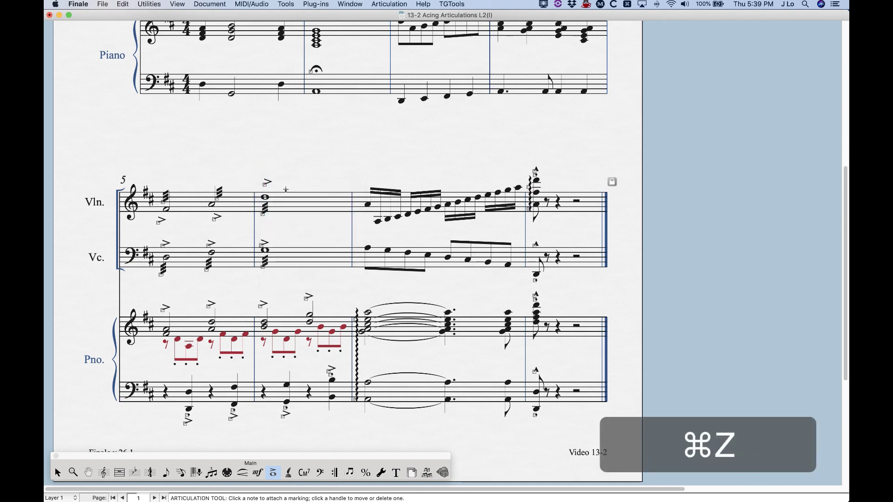
click(385, 4)
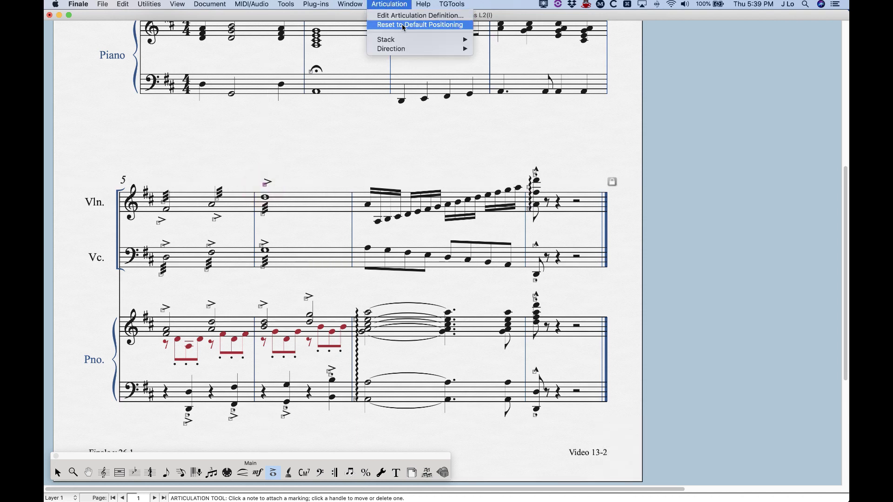
click(447, 25)
key(super+z)
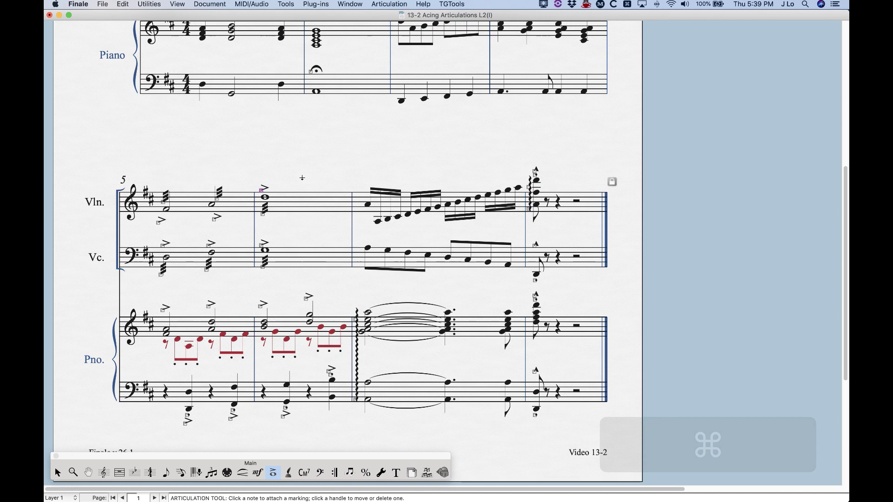
Step: With the Selection tool, reset the measure 6 violin accent to its default positioning
click(56, 474)
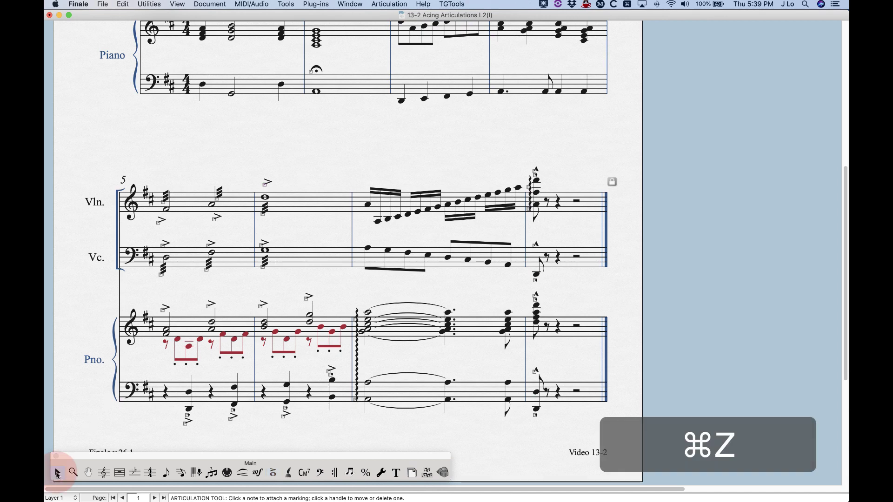
right_click(270, 184)
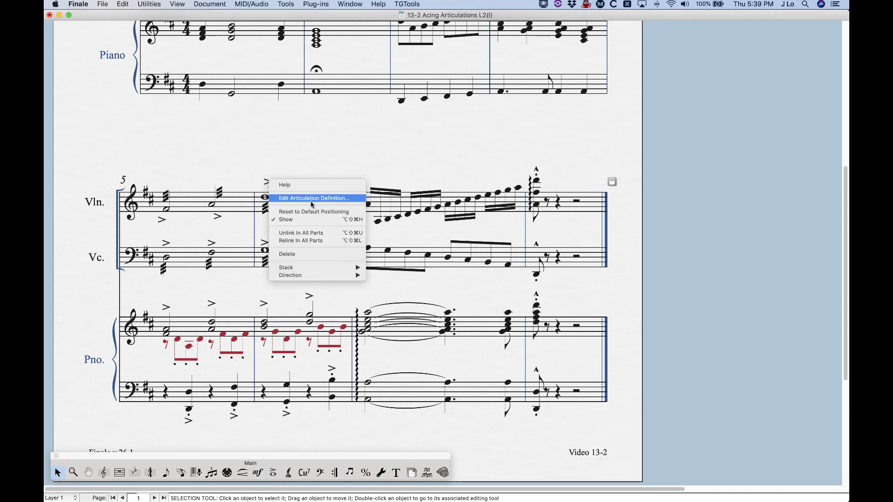
click(318, 211)
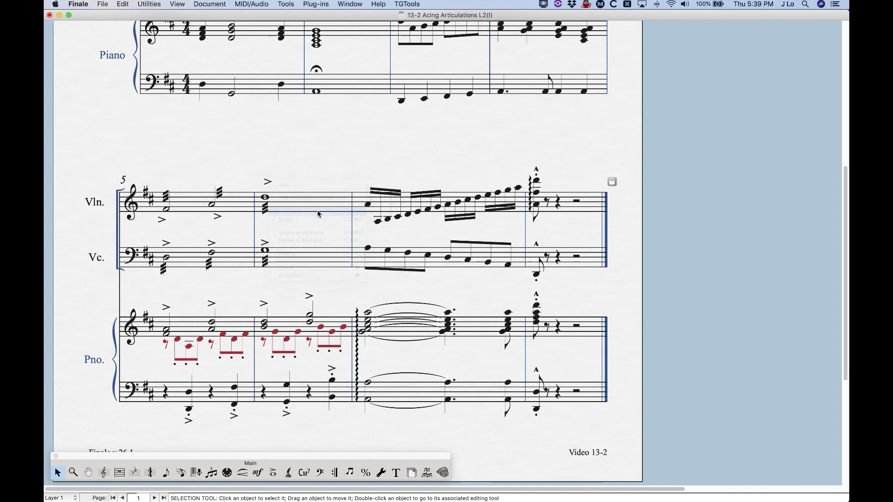
Step: Select the violin's measure 5 and open the Change Articulation Assignments settings for it, moving the dialog clear of the measure
click(296, 170)
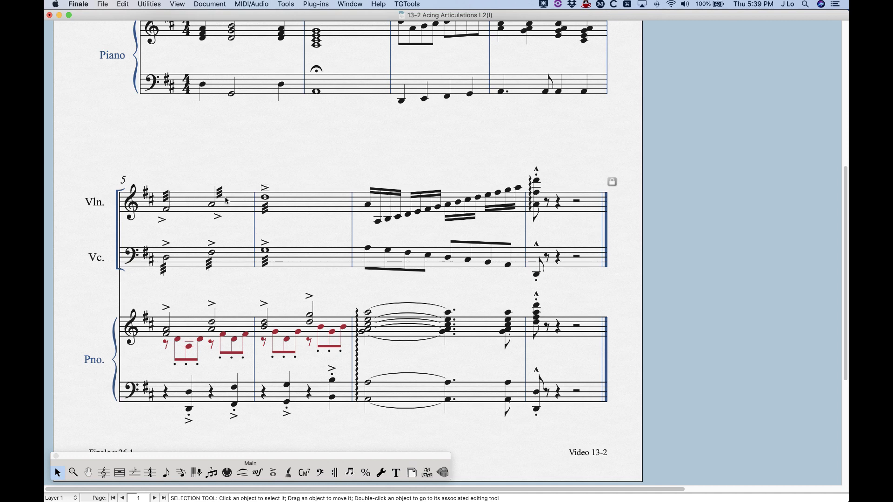
click(190, 205)
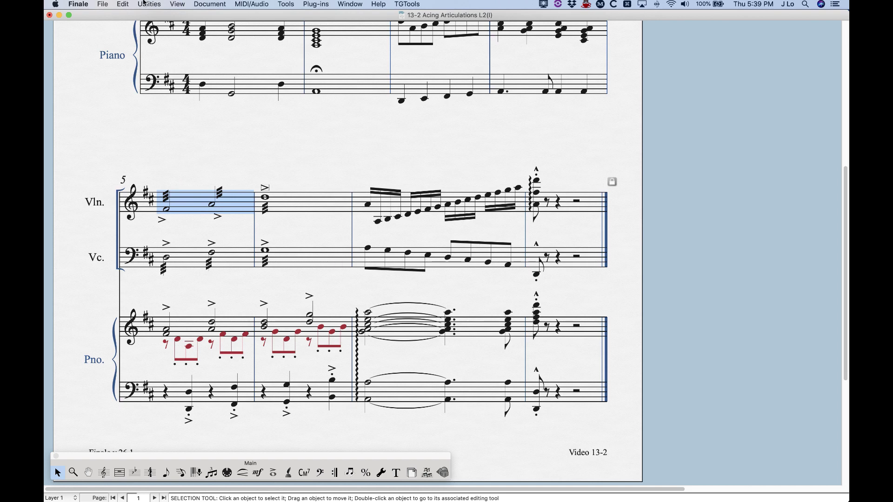
click(141, 3)
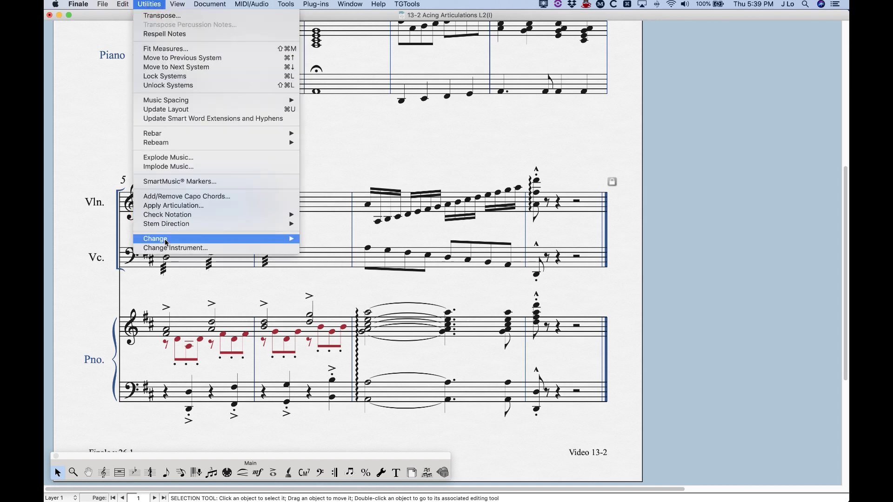
mouse_move(166, 242)
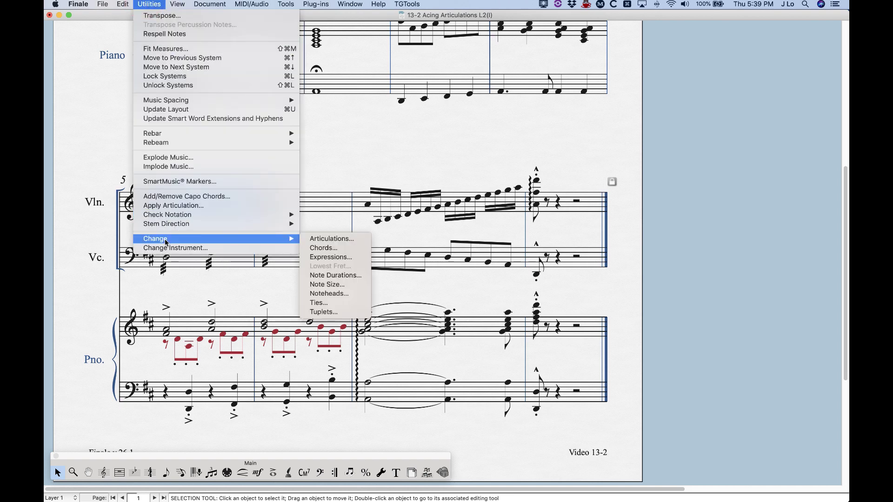
click(331, 239)
drag(507, 107, 470, 92)
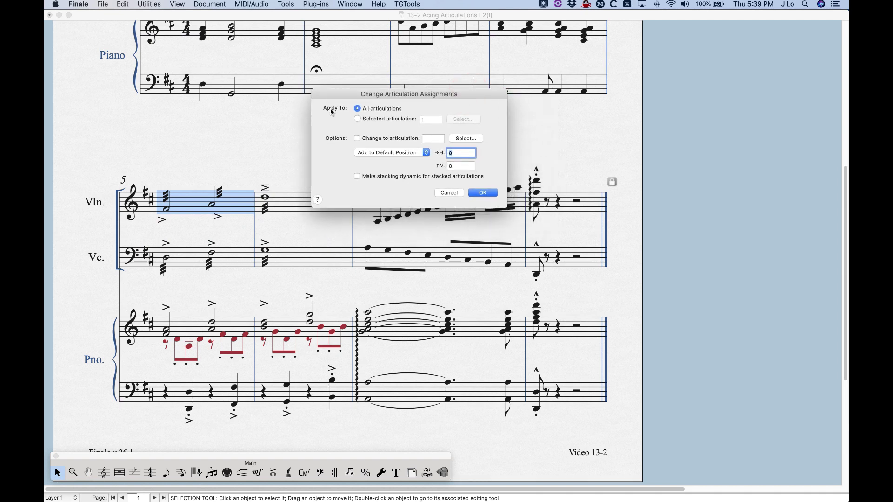
Step: Limit the change to a selected articulation, view the articulation choices without picking one, and return to All articulations
click(358, 119)
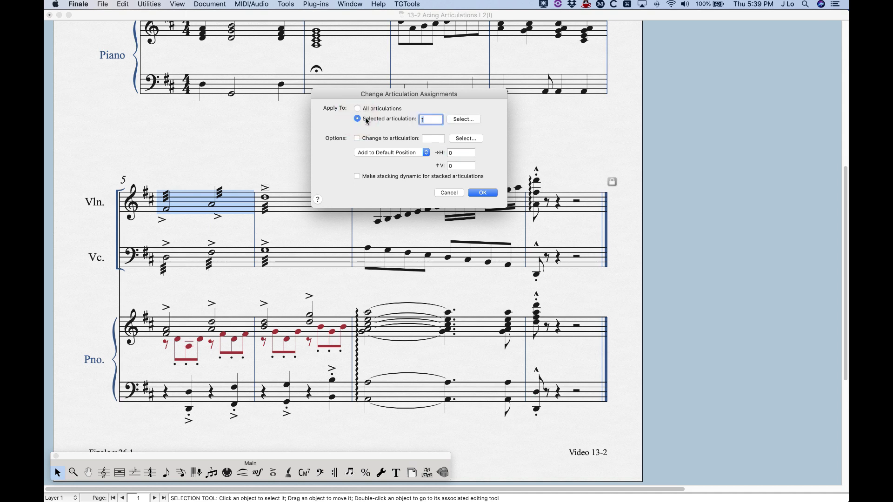
click(463, 120)
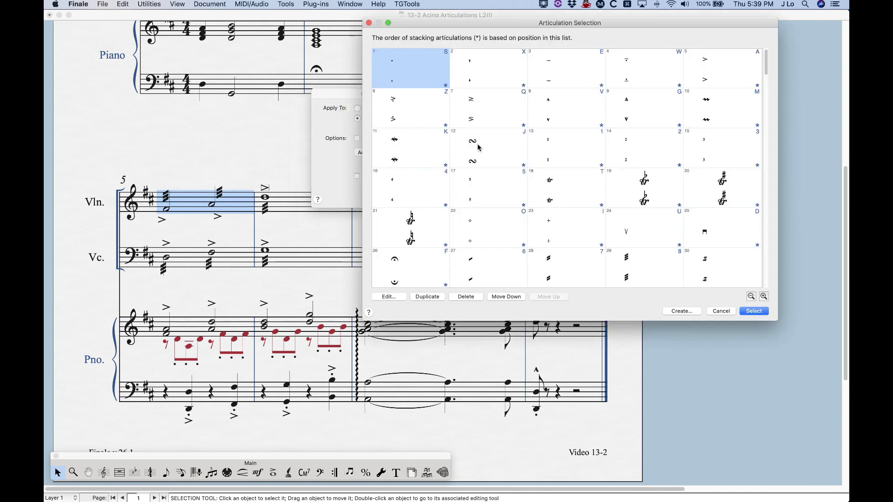
click(721, 311)
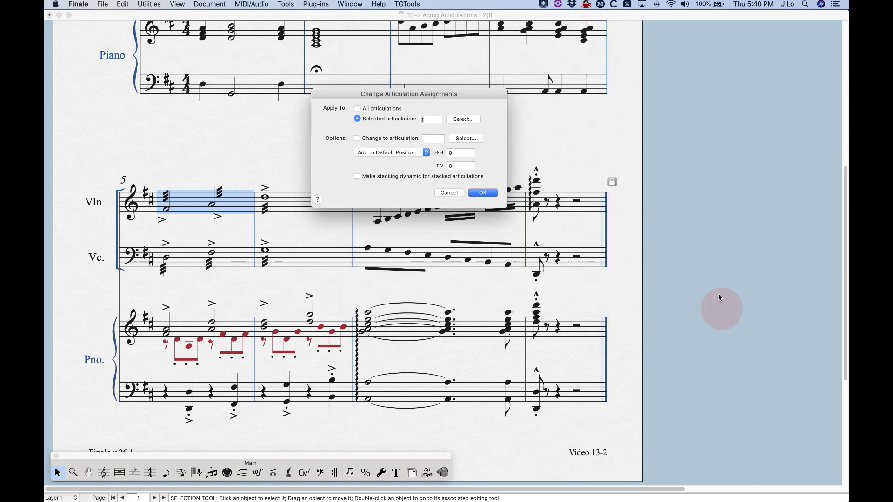
click(357, 109)
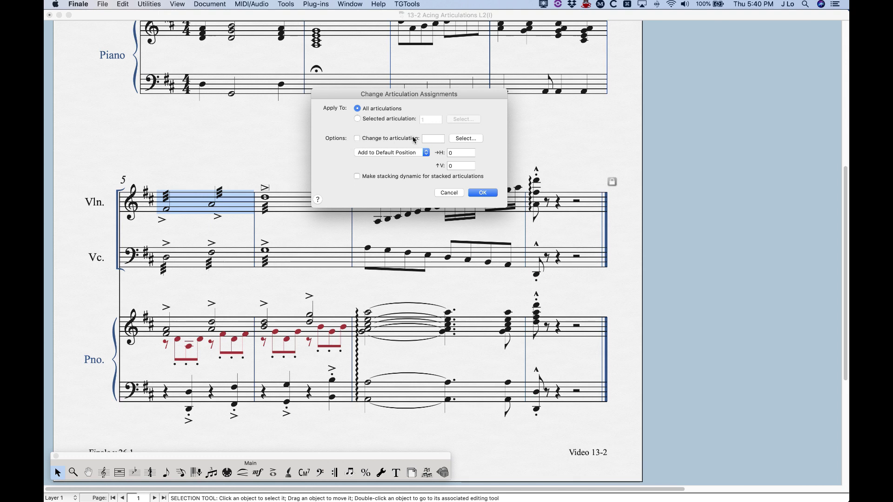
Step: Compare the two position options, then reset all articulations in violin measure 5 with Add to Default Position and dynamic stacking
click(378, 153)
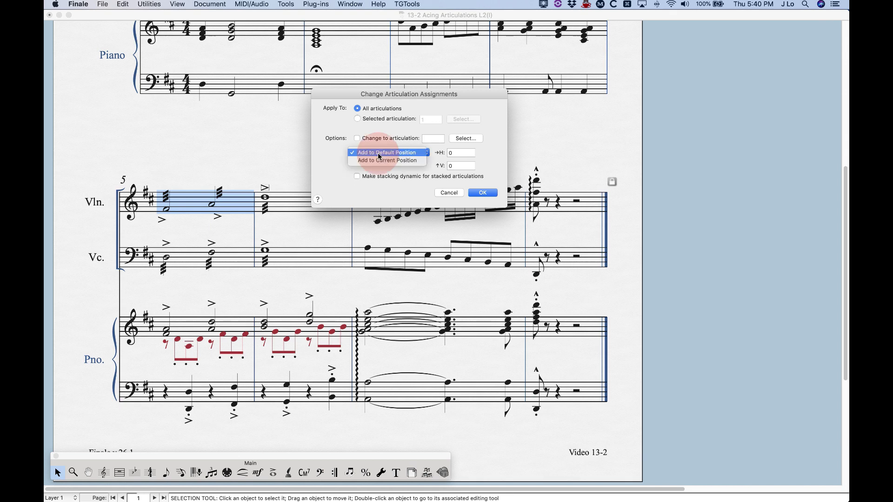
click(389, 153)
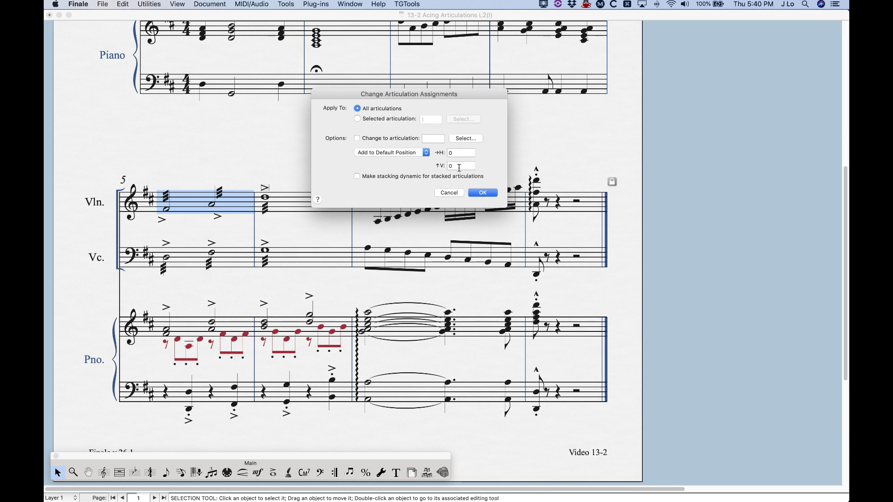
click(404, 152)
click(409, 161)
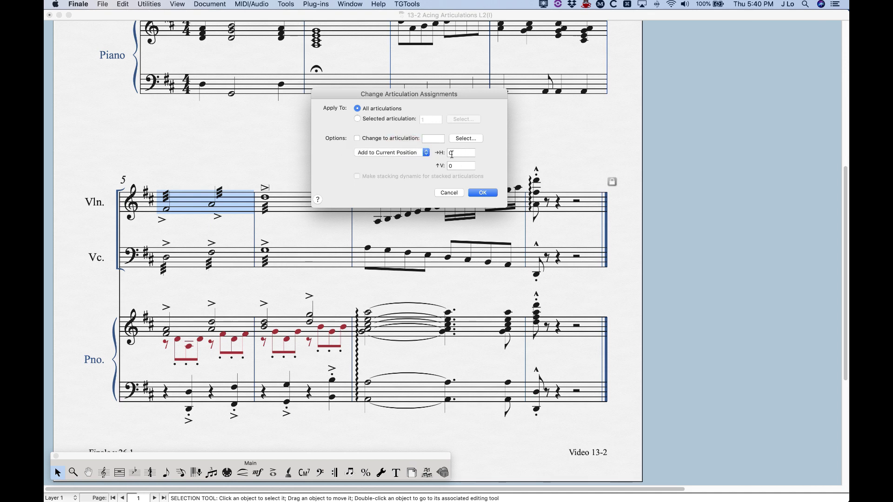
click(394, 153)
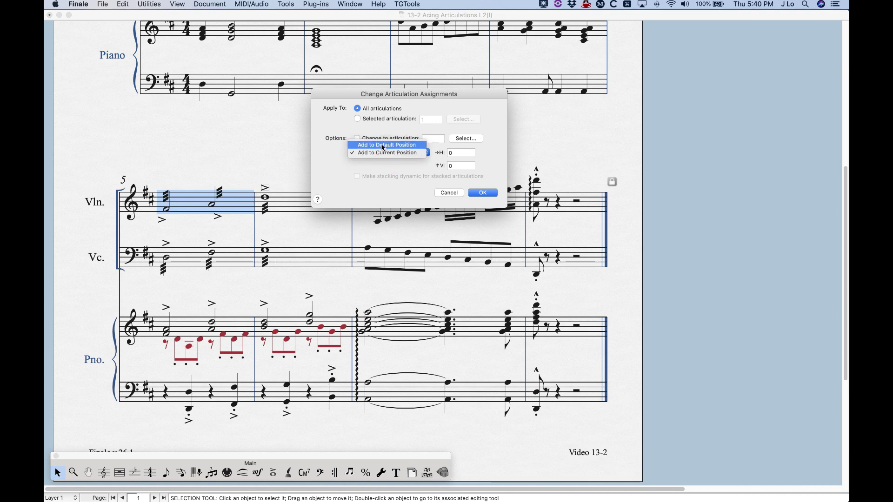
click(382, 146)
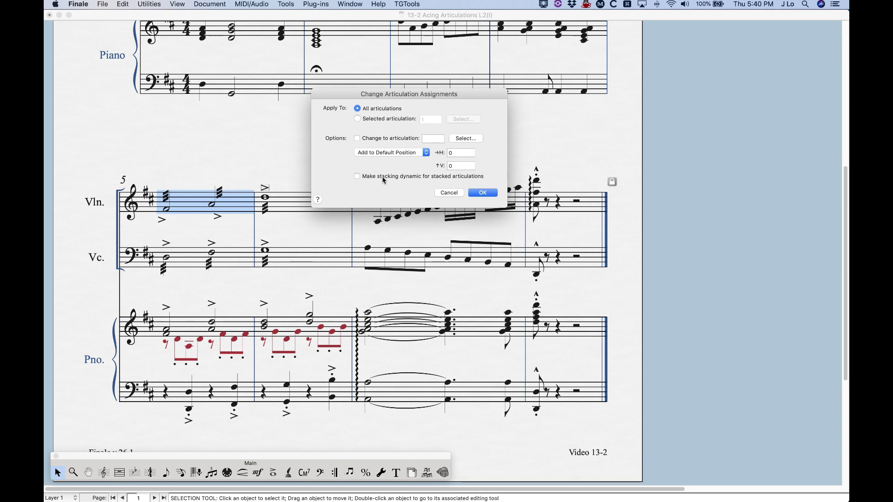
click(358, 177)
click(483, 193)
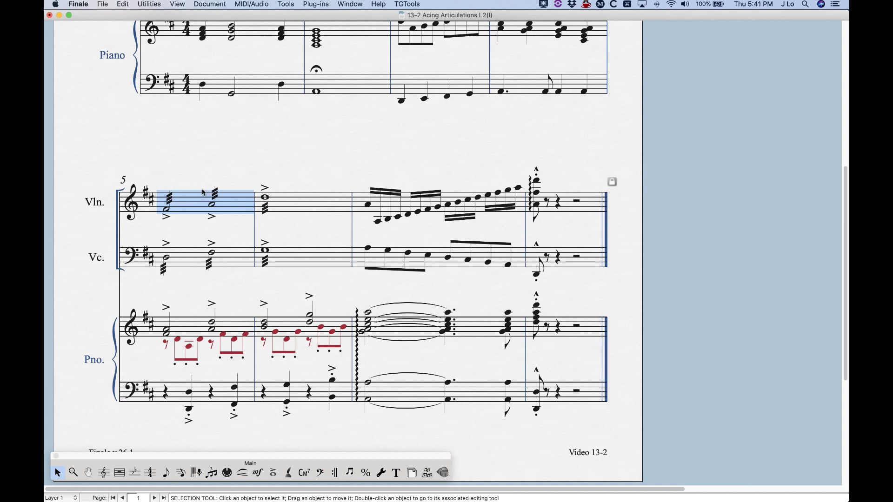
Step: View the context options of the violin's measure 6 accent, and select that accent with the Articulation tool
click(235, 288)
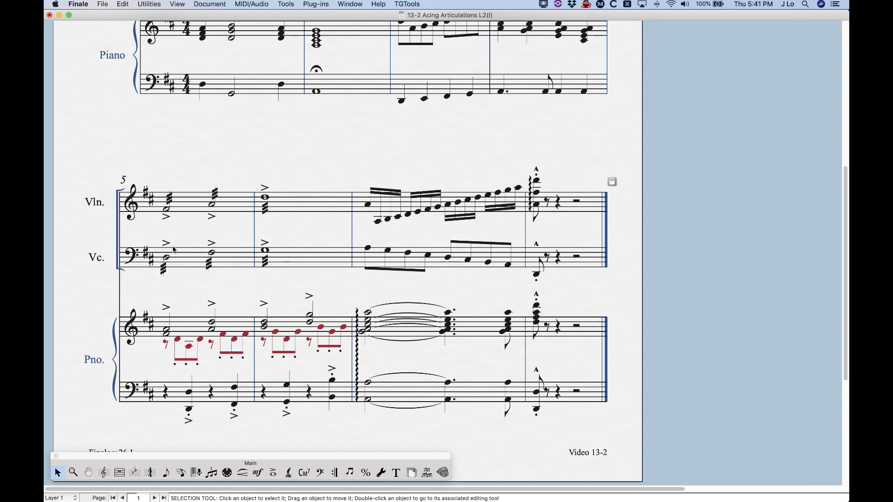
right_click(265, 189)
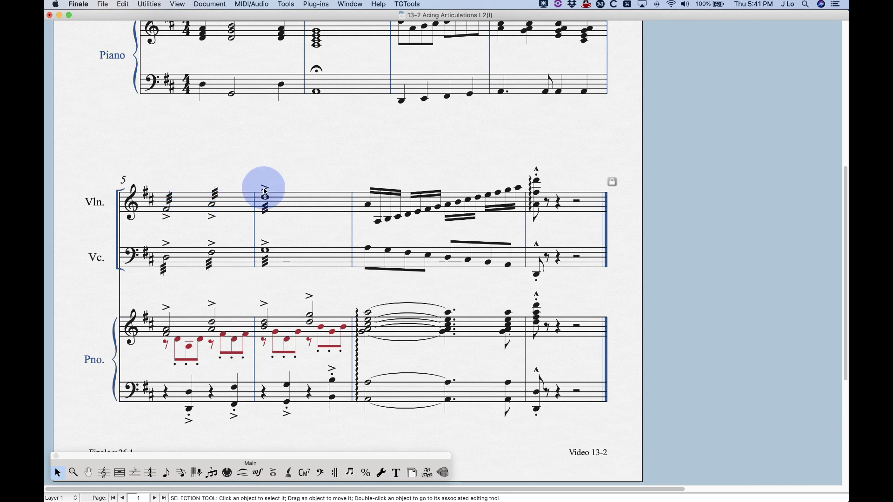
click(285, 163)
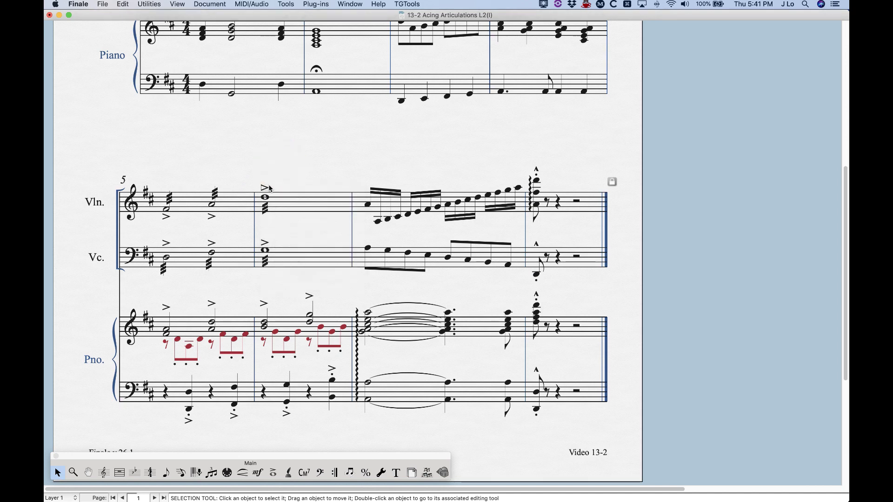
click(273, 473)
click(261, 193)
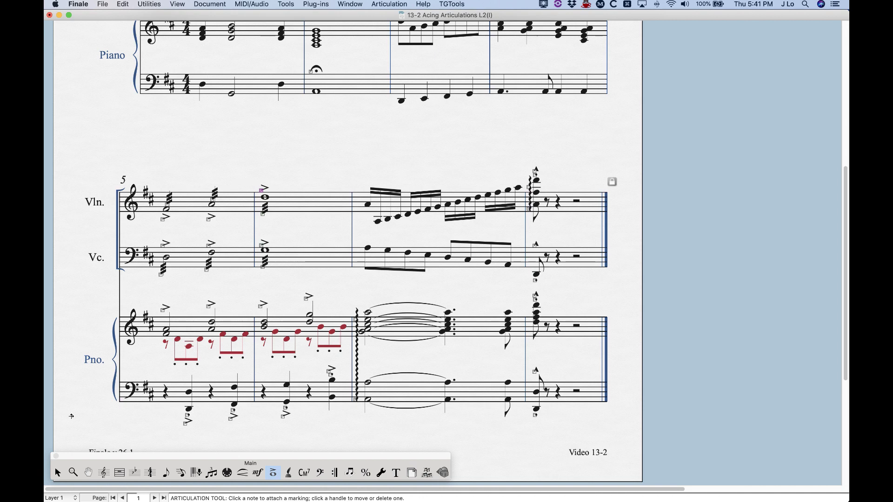
Step: With the Selection tool, transpose the violin's measure 5 up an octave and back down an octave
click(58, 473)
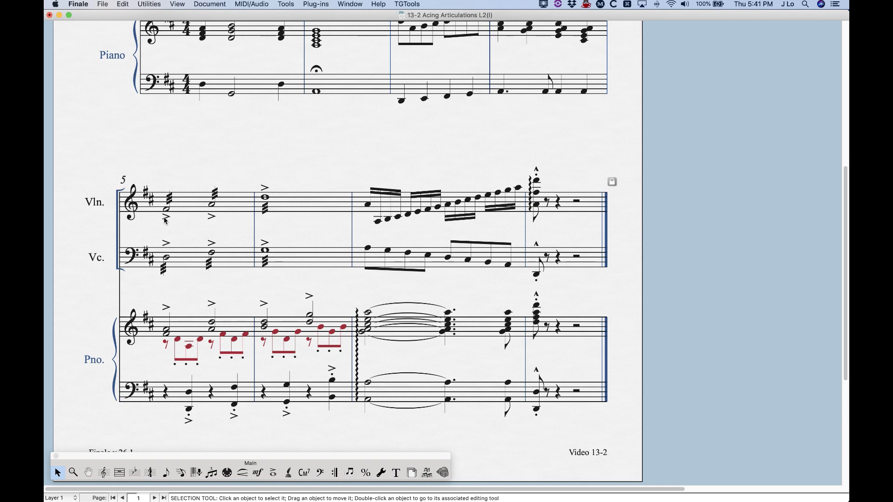
click(186, 204)
key(9)
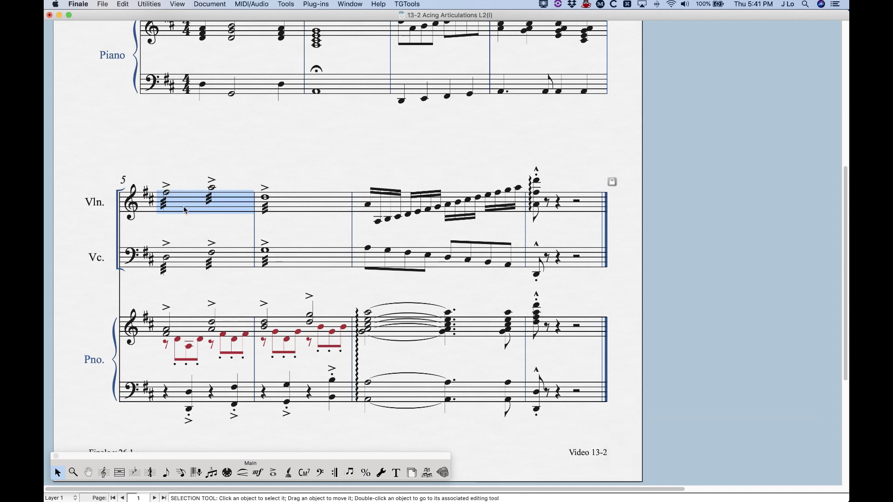
key(8)
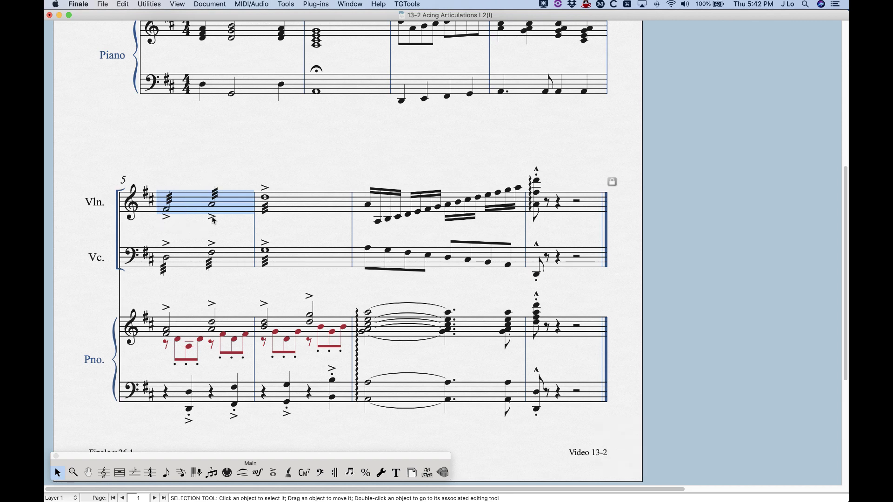
click(170, 220)
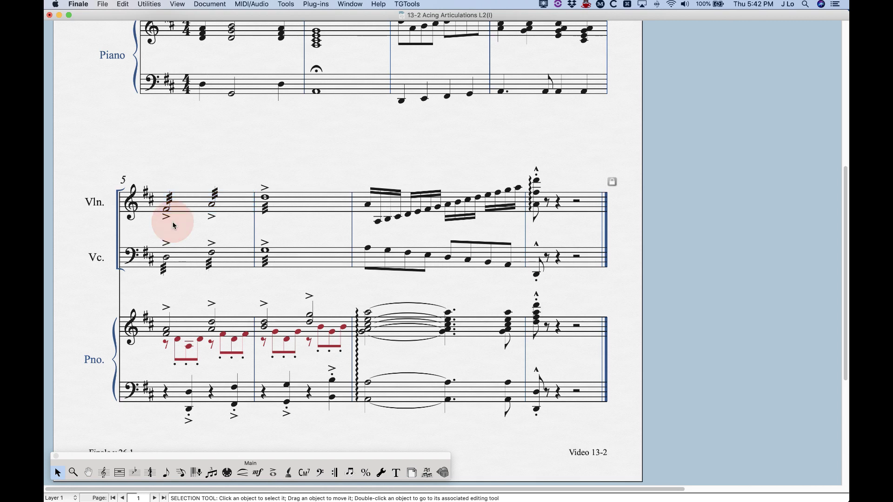
Step: With the Articulation tool, flip the first violin accent in measure 5 above and below its note repeatedly, restoring automatic placement between flips
click(273, 473)
click(163, 220)
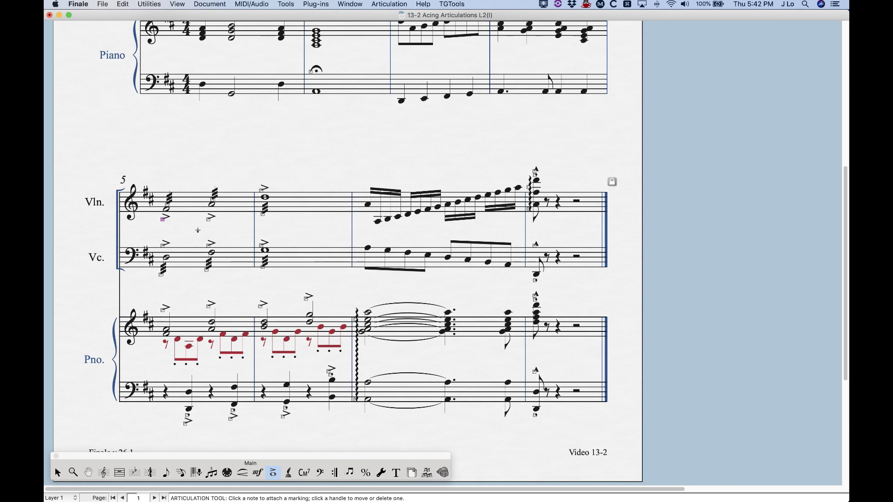
key(f)
key(f)
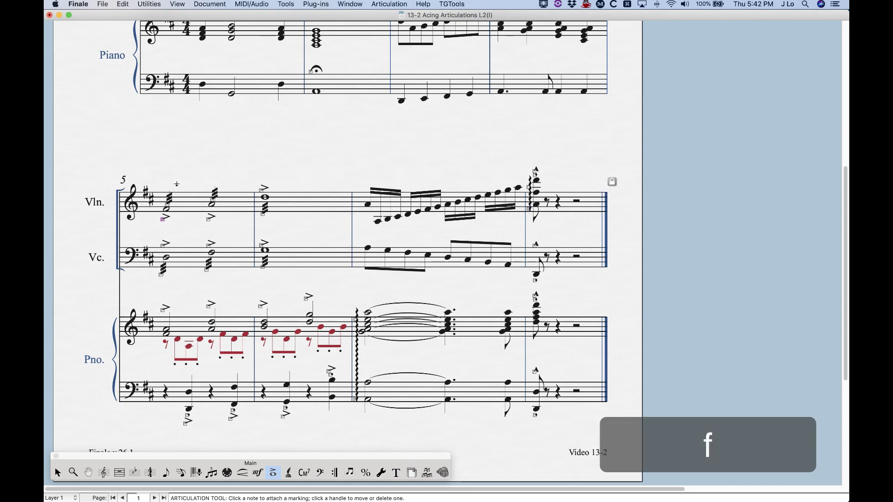
key(a)
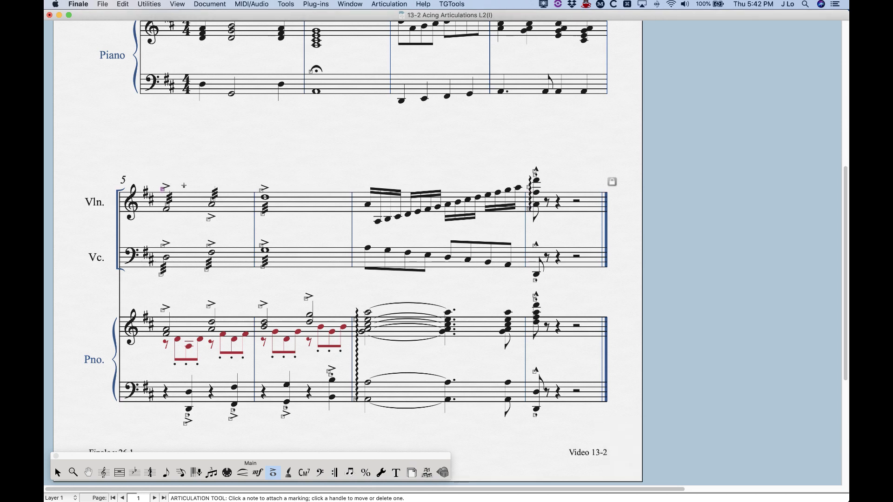
key(f)
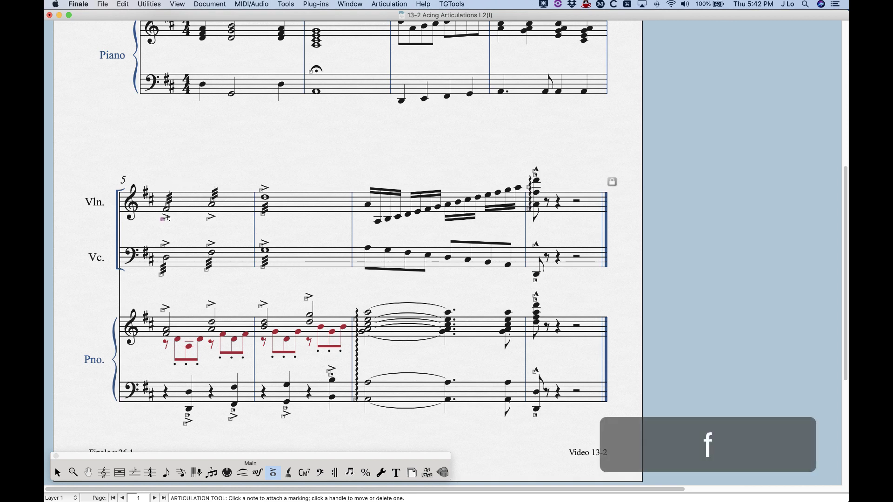
key(u)
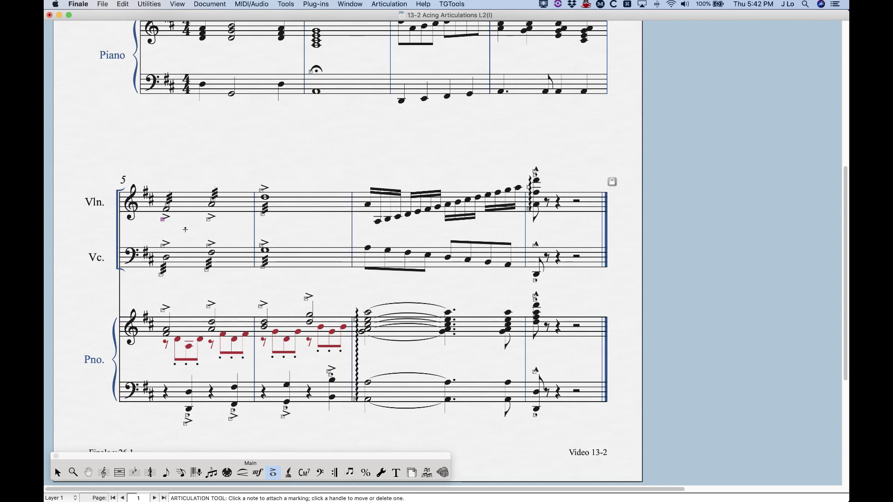
key(f)
key(f)
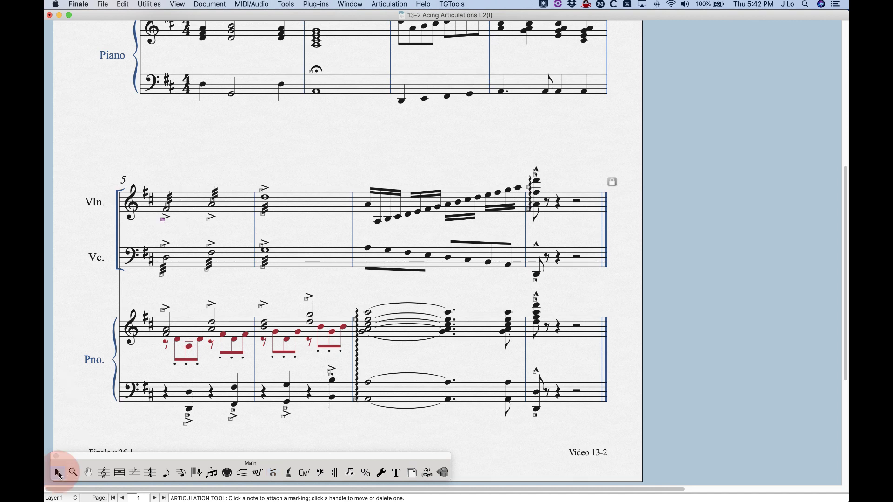
click(58, 473)
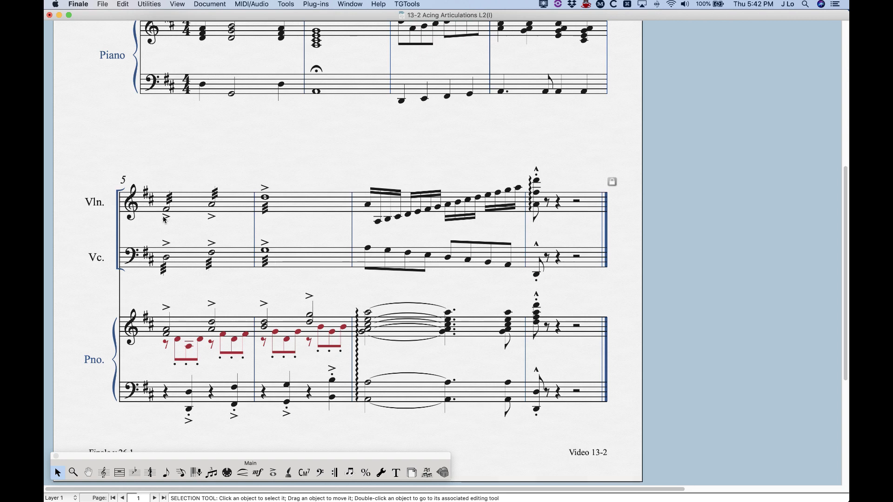
Step: Transpose the violin's measure 5 up an octave and deselect the measure
click(193, 205)
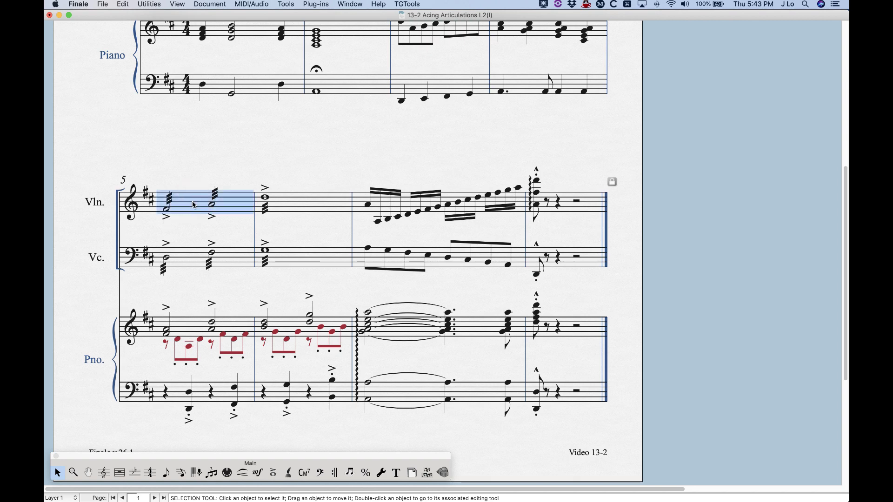
key(9)
click(222, 224)
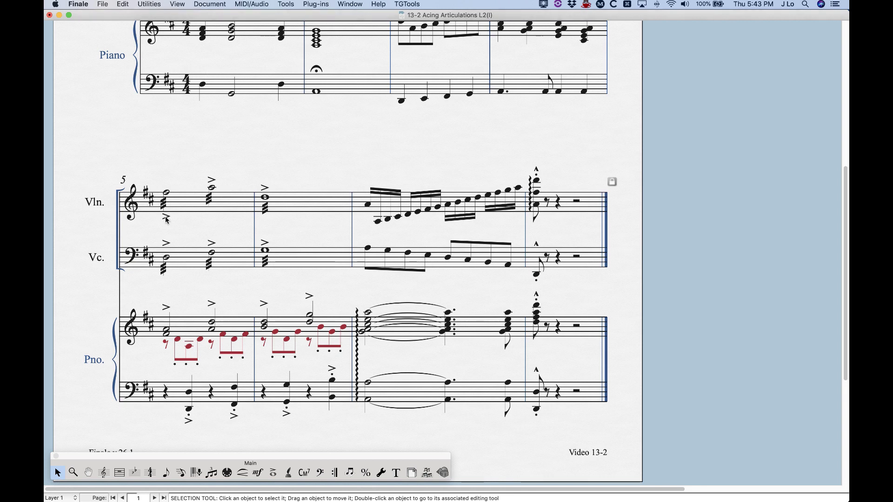
Step: With the Articulation tool, remove the manual flip from the first violin accent in measure 5
click(274, 473)
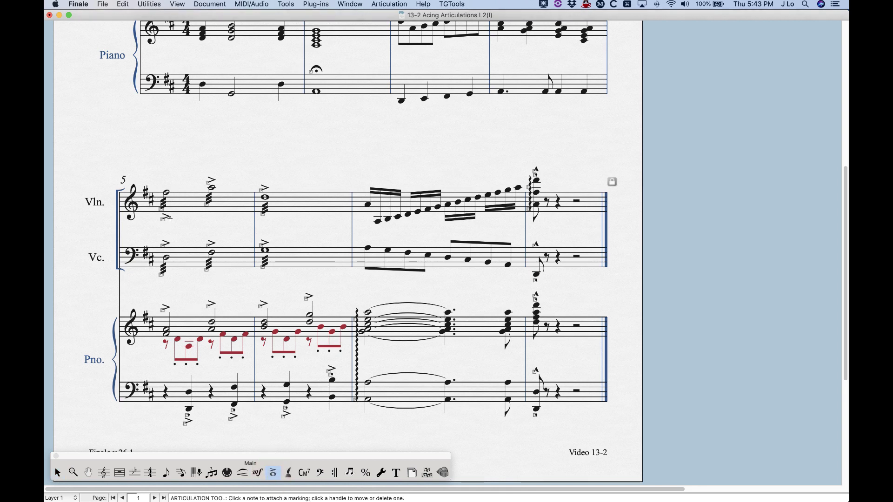
click(162, 219)
key(u)
Step: With the Selection tool, transpose the violin's measure 5 down an octave, up an octave, and down an octave again
click(58, 474)
click(183, 207)
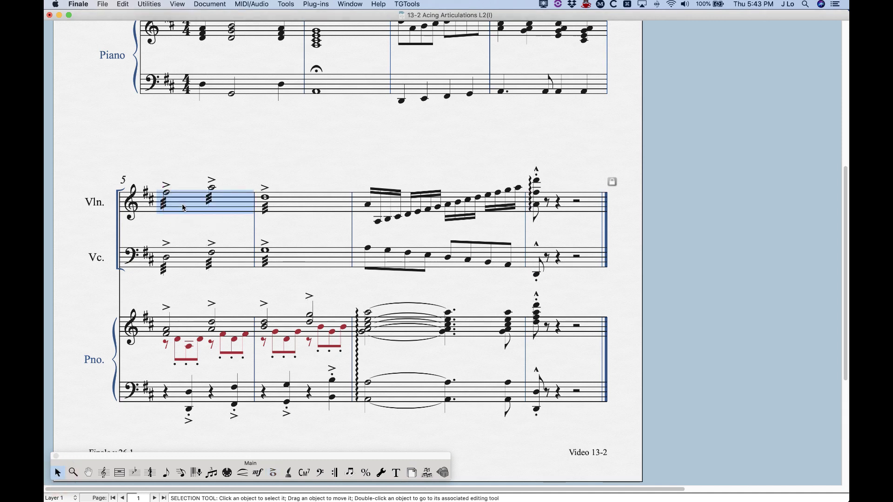
key(8)
key(9)
key(8)
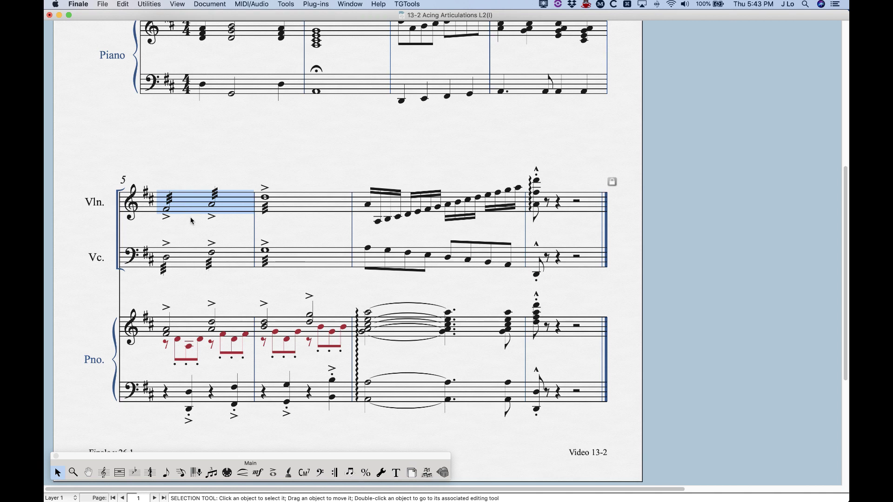
Step: With the Articulation tool, place the first violin accent in measure 5 above its note
click(276, 476)
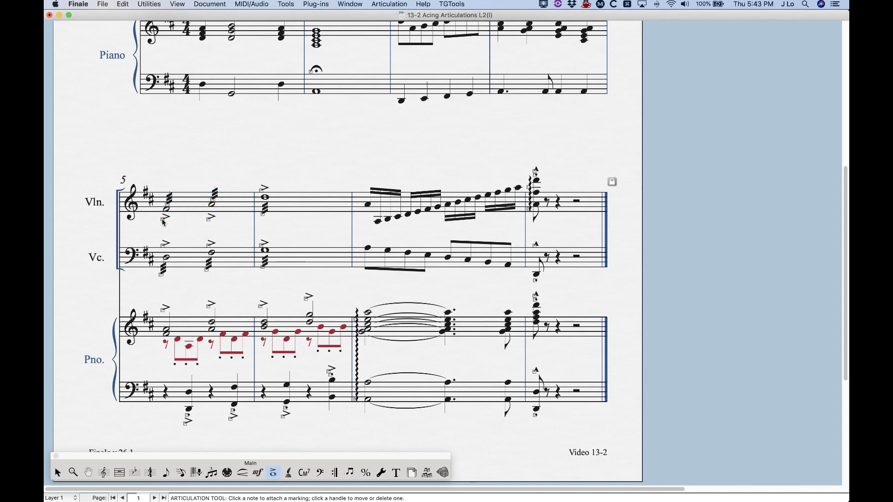
click(162, 220)
right_click(162, 219)
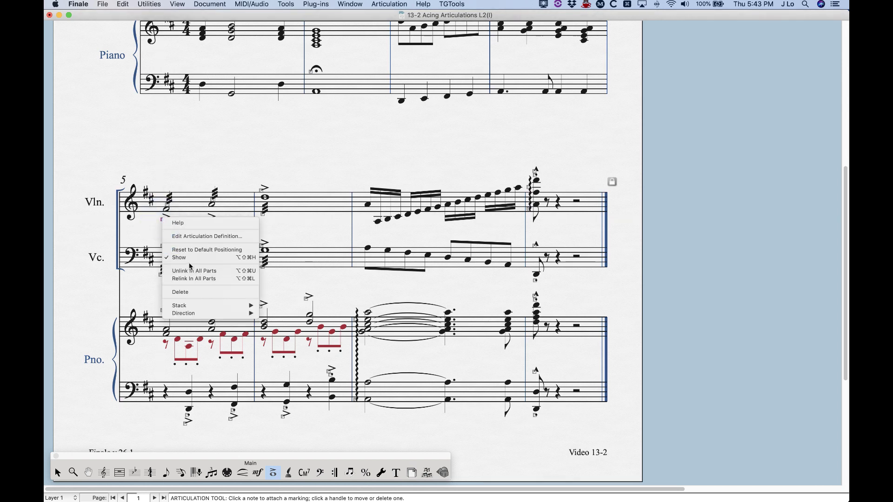
mouse_move(185, 319)
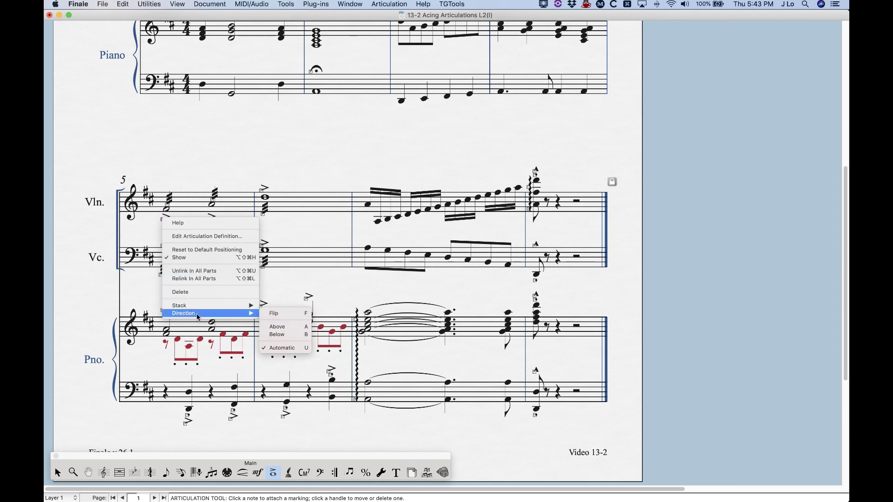
click(279, 329)
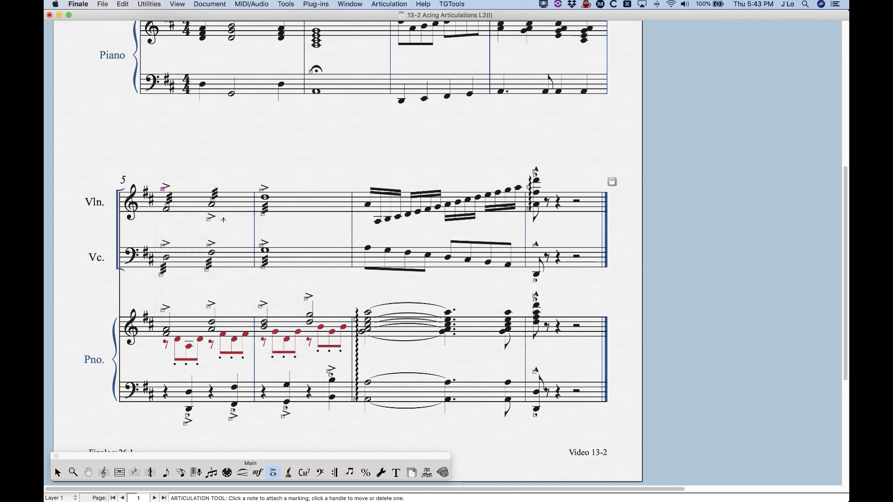
right_click(163, 192)
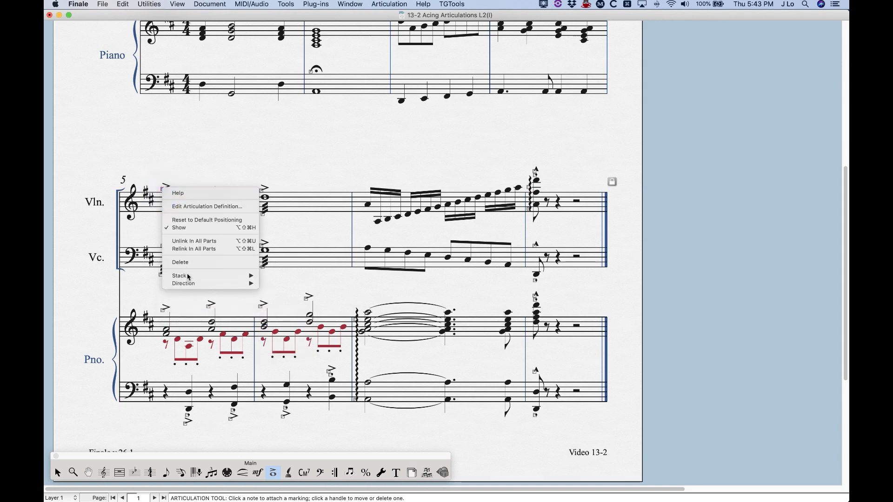
click(191, 178)
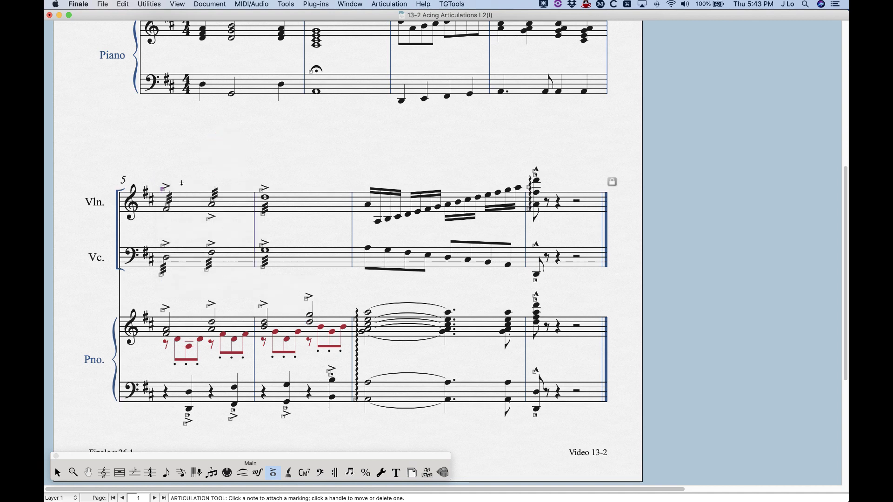
Step: Set the direction of the first violin accent in measure 5 back to Automatic
click(386, 3)
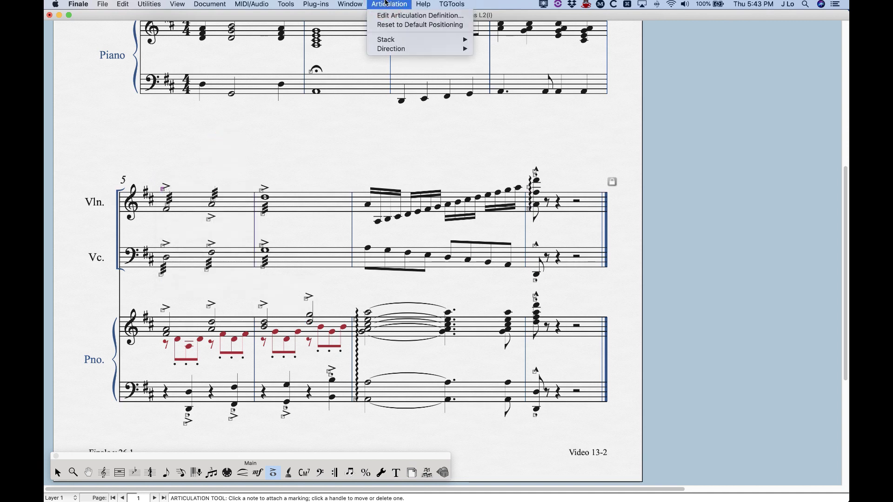
mouse_move(400, 50)
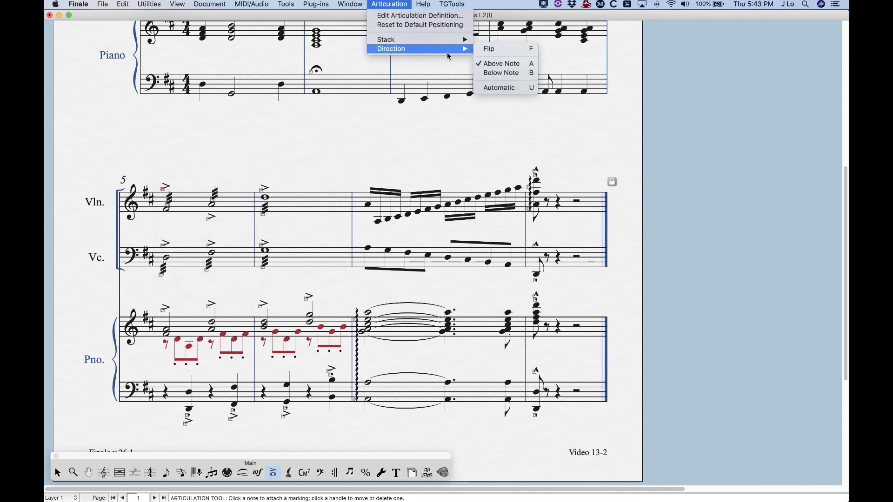
click(498, 87)
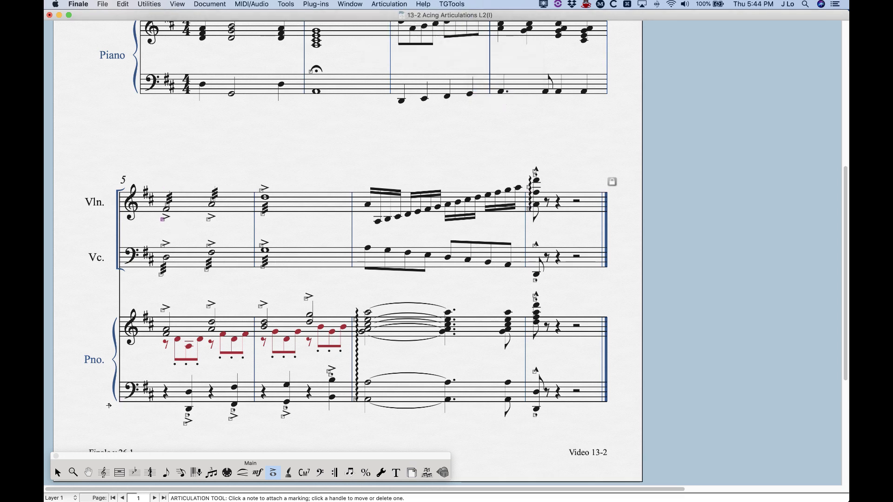
Step: With the Selection tool, set the direction of the first violin accent in measure 5 to Below
click(65, 471)
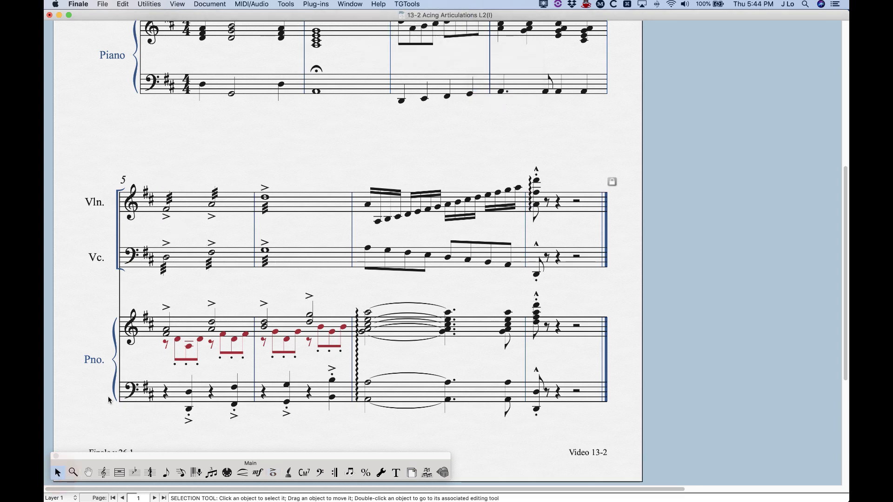
right_click(166, 219)
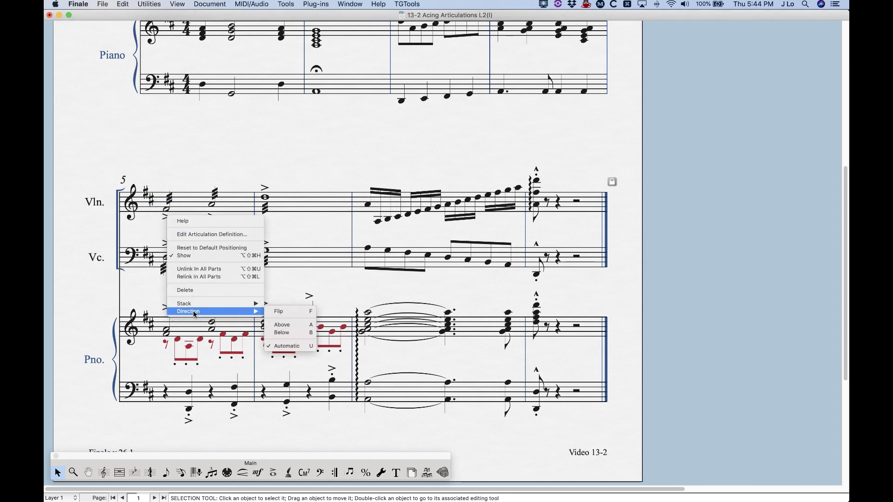
click(288, 333)
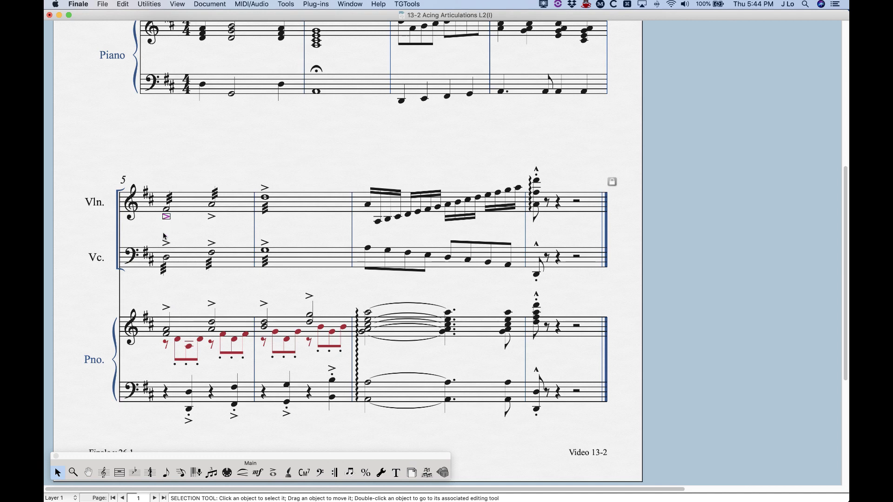
Step: Transpose the violin's measure 5 up an octave and back down an octave
click(184, 199)
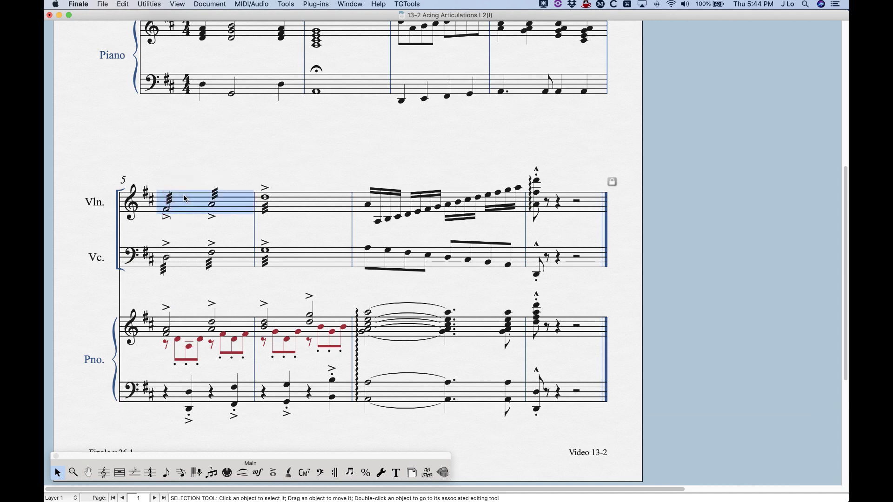
key(9)
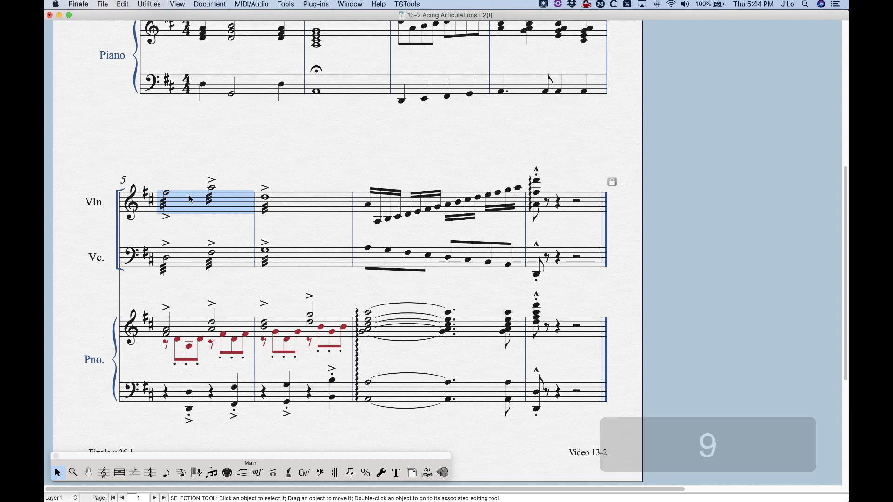
key(8)
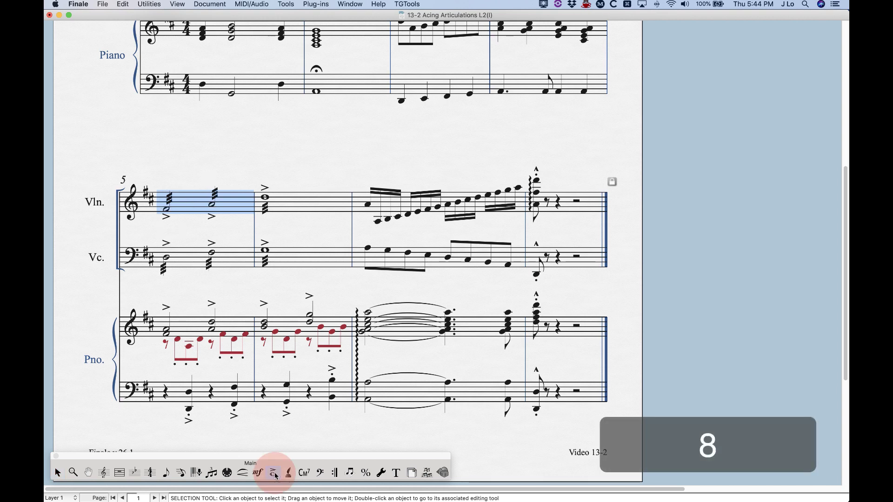
Step: With the Articulation tool, set the first violin accent in measure 5 to automatic direction, flip it, and restore automatic direction
click(275, 474)
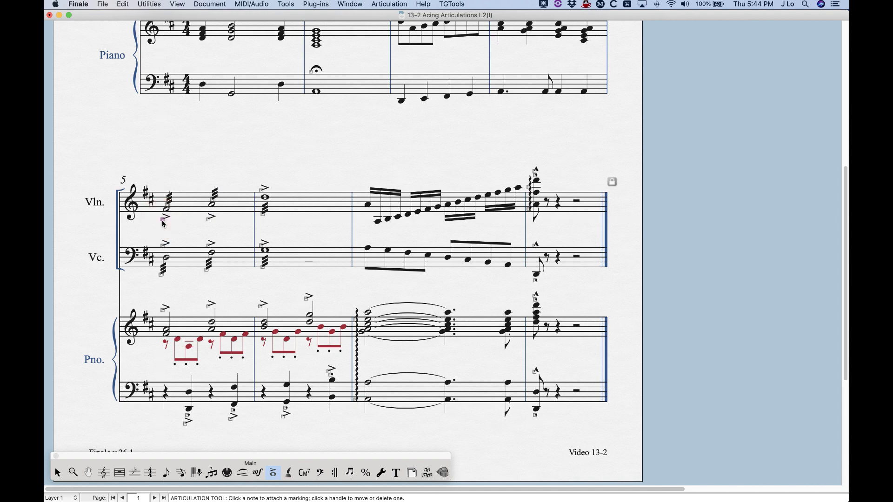
key(u)
key(f)
key(u)
Step: Switch to Layer 2 and place all the piano's staccato dots in measures 5 and 6 above their notes
click(65, 499)
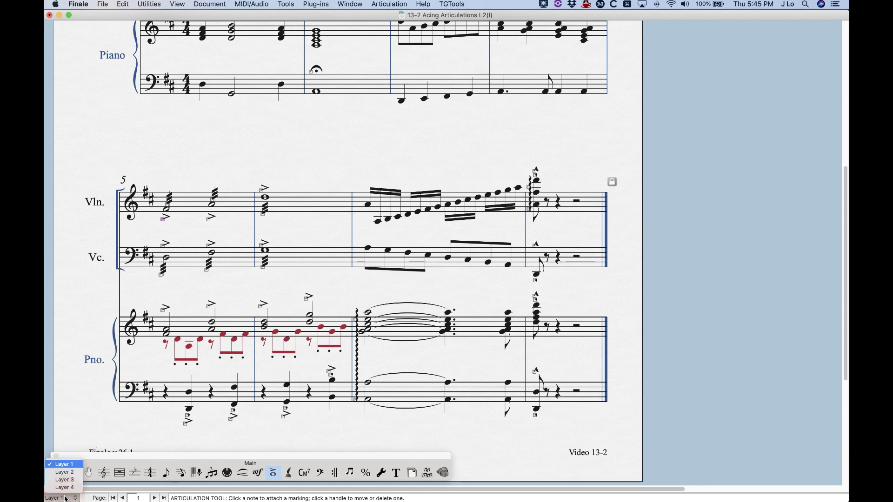
click(183, 377)
key(super+alt+2)
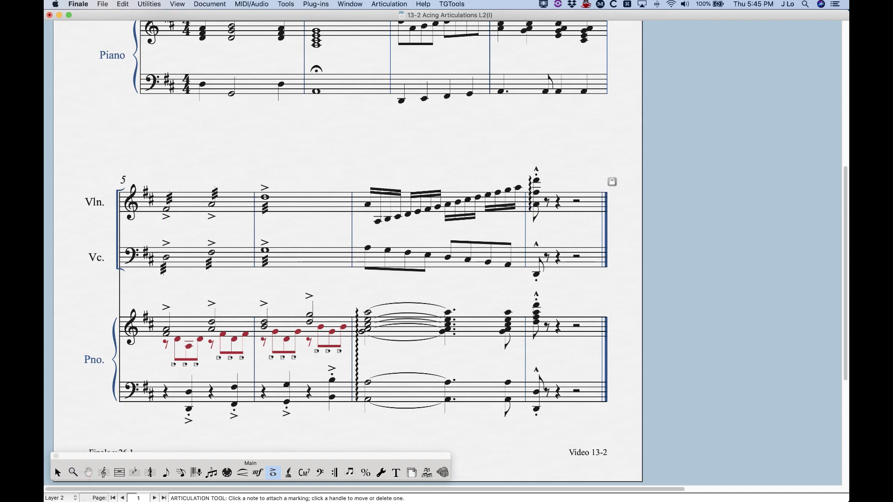
drag(165, 372, 352, 346)
key(a)
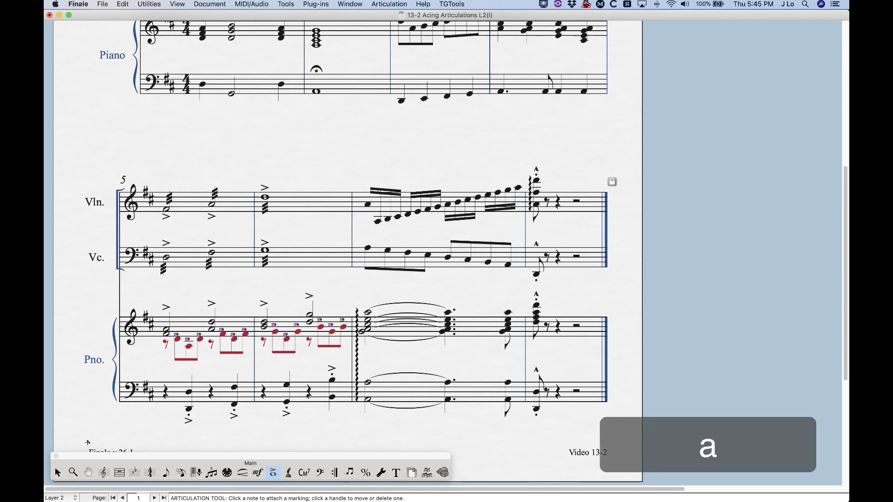
Step: Switch to the Selection tool and undo the direction change of the piano's Layer 2 staccato dots
click(58, 473)
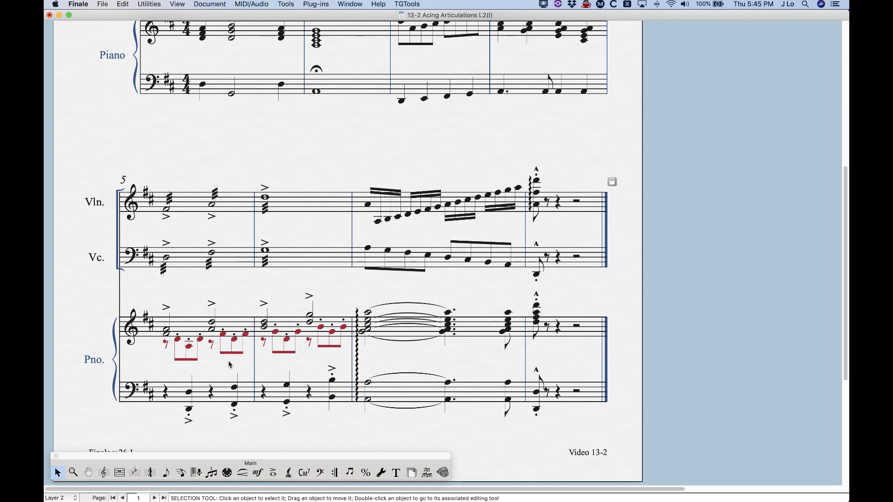
key(super+z)
Step: With the Articulation tool in Layer 1, move the first violin accent in measure 5 manually to above its note
click(273, 473)
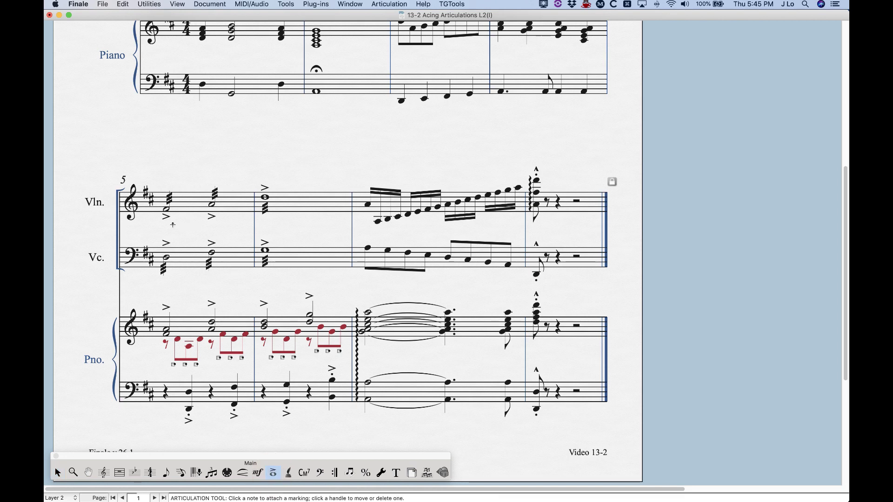
key(alt+super+1)
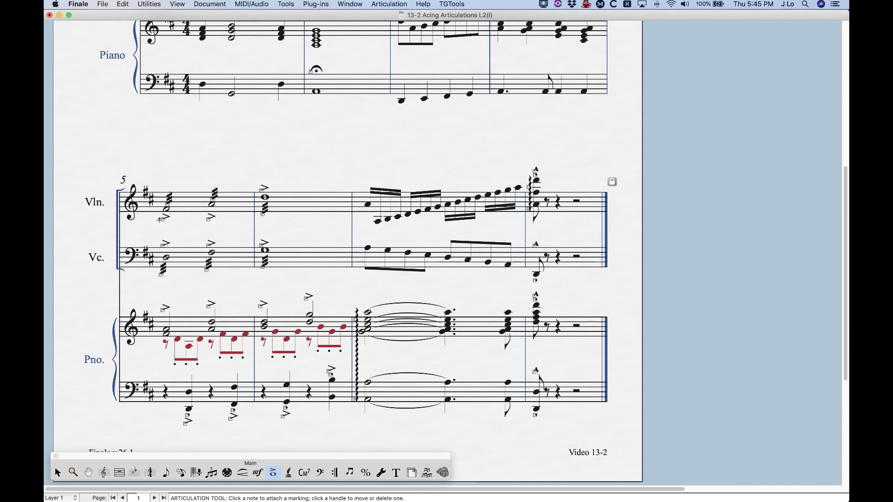
drag(163, 223, 164, 188)
Step: With the Selection tool, transpose the violin's measure 5 stepwise down, up to an octave above its original pitch, and back to the original pitch
click(57, 473)
click(194, 209)
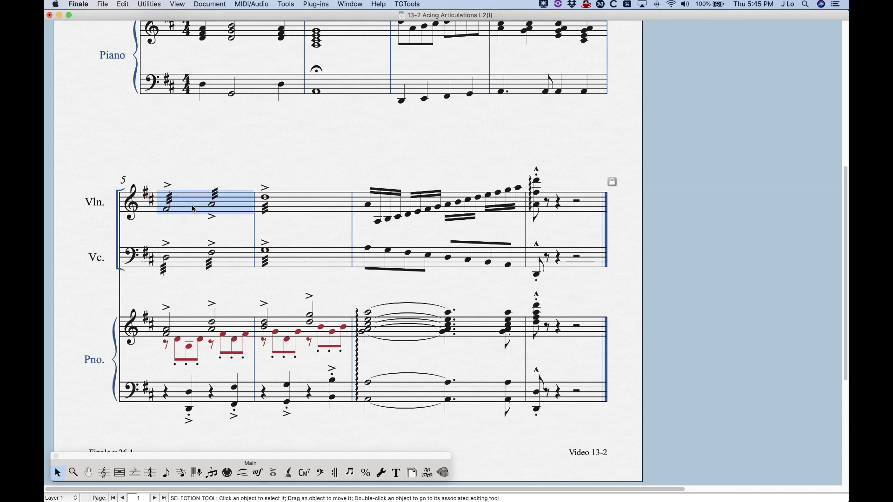
key(6)
key(6)
key(6)
key(6)
key(6)
key(7)
key(7)
key(7)
key(7)
key(7)
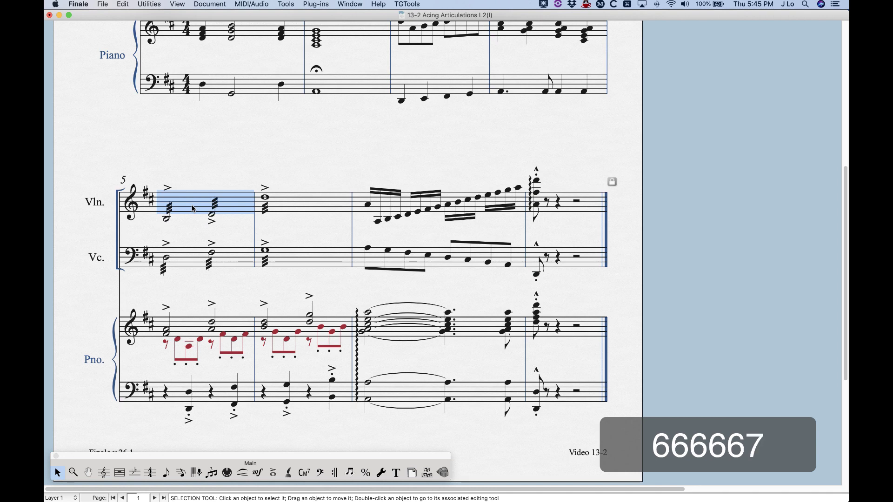
key(7)
key(7)
key(7)
key(7)
key(7)
key(7)
key(7)
key(7)
key(7)
key(7)
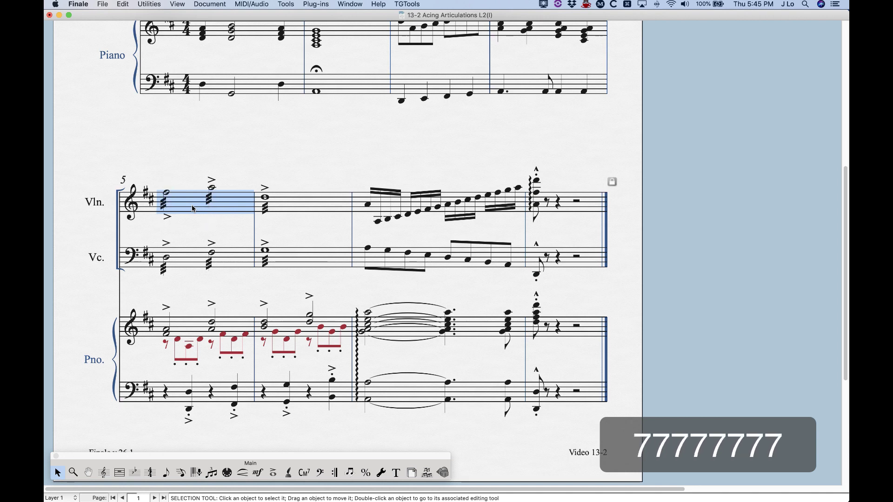
key(7)
key(6)
key(6)
key(6)
key(6)
key(6)
key(6)
key(6)
key(6)
key(6)
key(6)
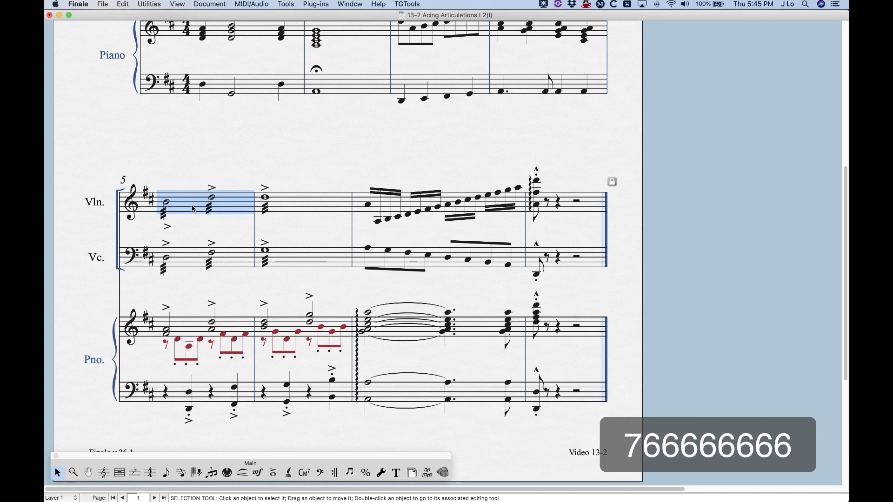
key(6)
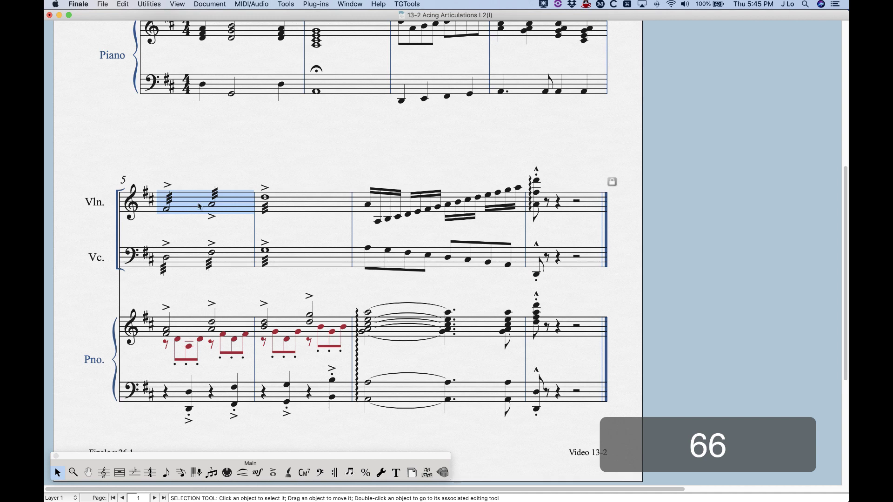
Step: With the Articulation tool, reset the first violin accent in measure 5 to its default positioning
click(273, 472)
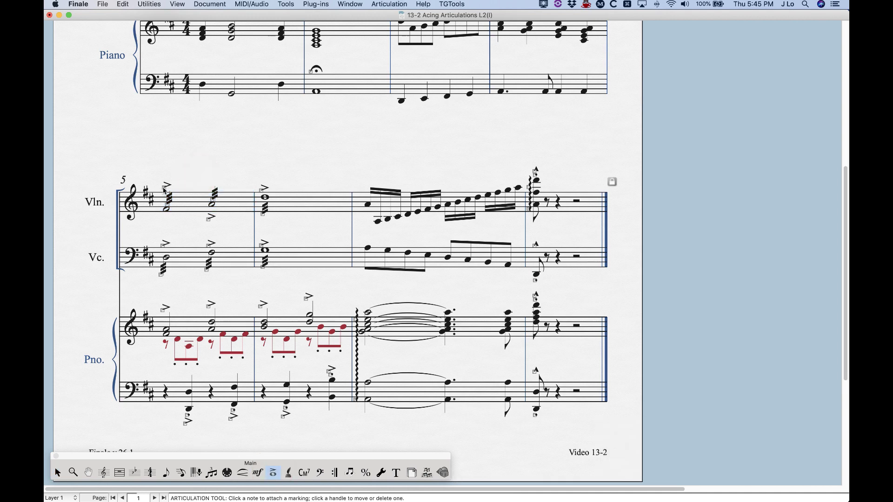
click(164, 188)
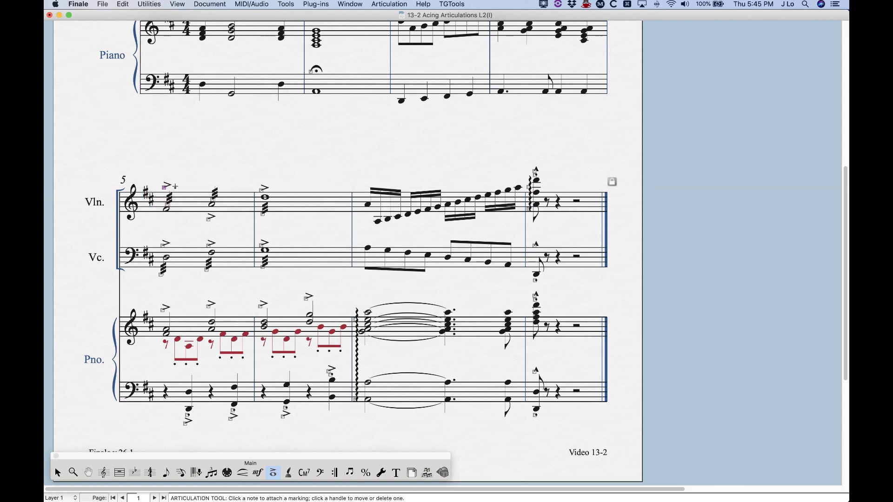
click(382, 4)
mouse_move(431, 50)
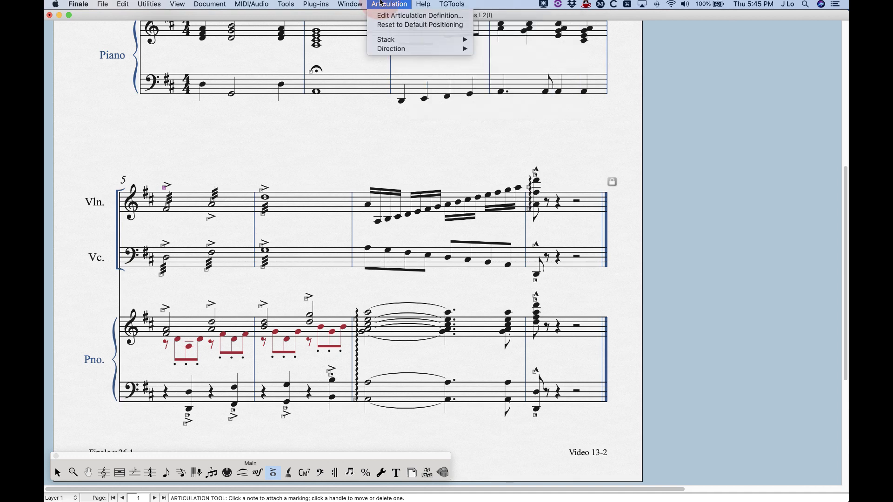
click(172, 154)
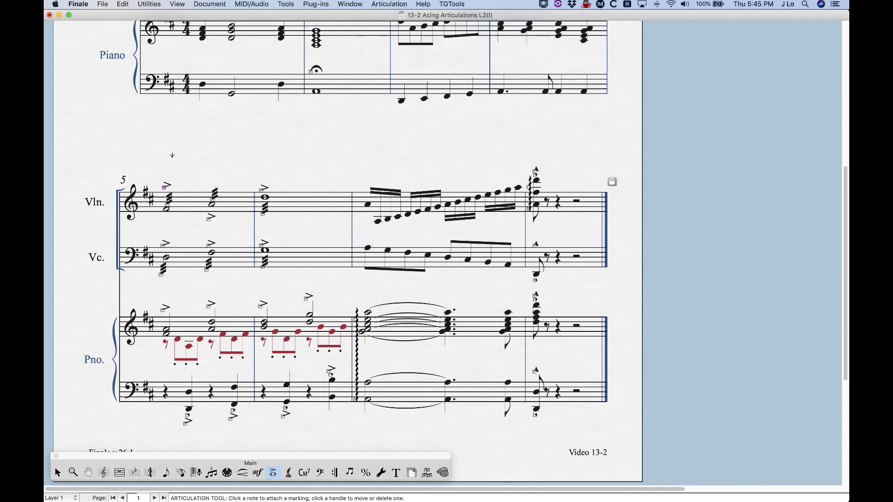
right_click(164, 188)
click(208, 217)
Step: Switch to the Selection tool and zoom out twice at the beginning of the score
scroll(535, 482, up, 10)
click(58, 472)
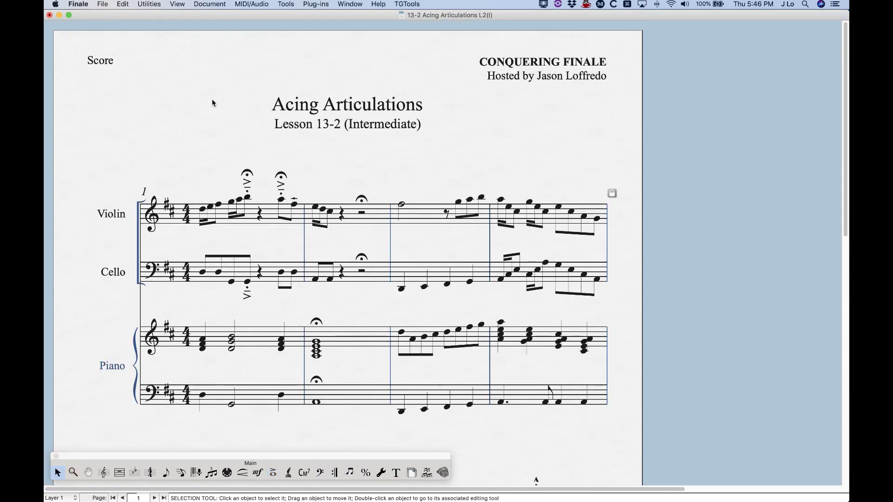
key(super+minus)
key(super+minus)
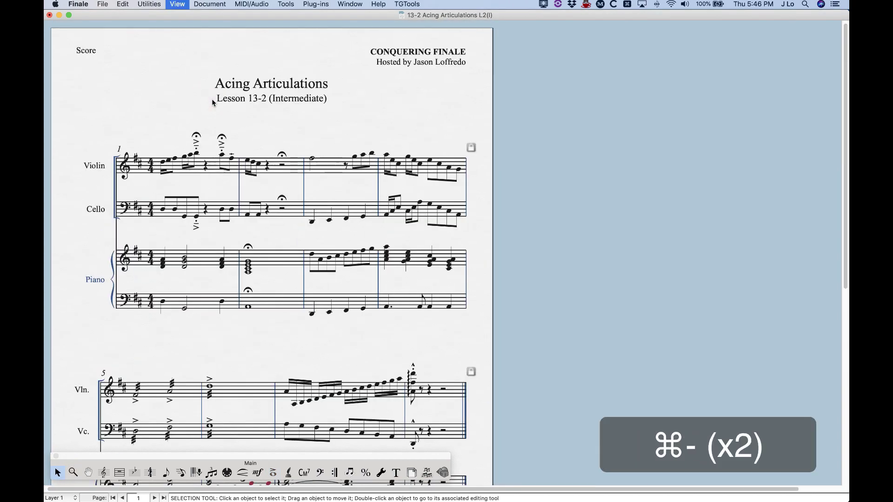